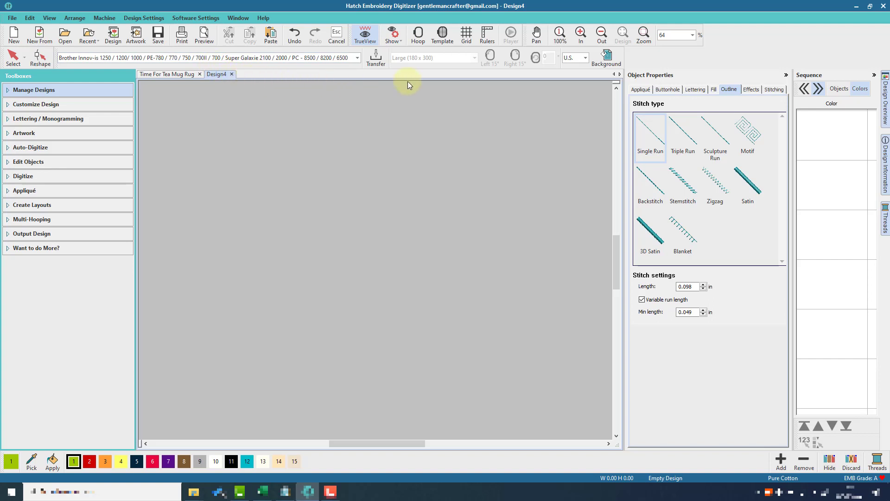
# Step: Turn on the hoop and its template grid, then confirm Pure Cotton in the Auto Fabric settings
pyautogui.click(418, 44)
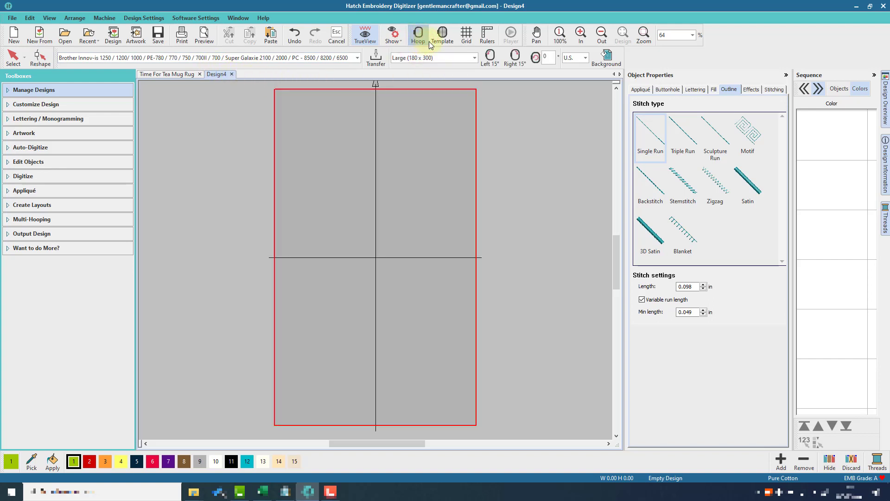
pyautogui.click(439, 44)
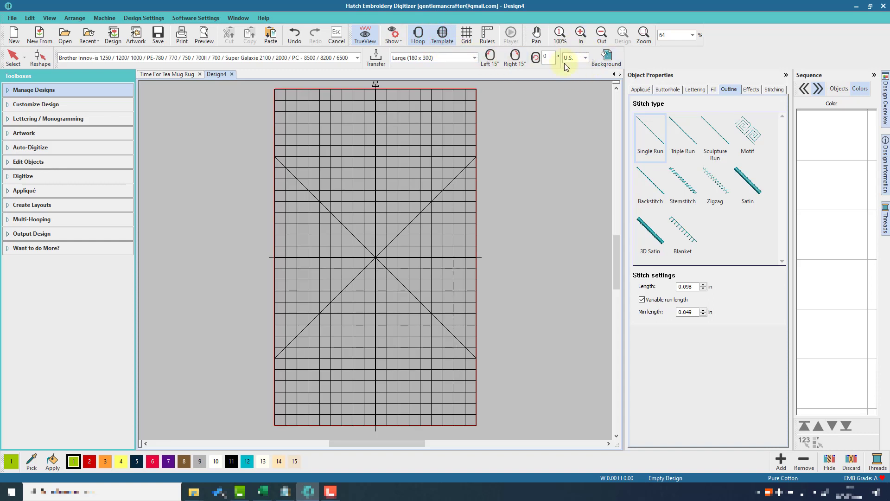
pyautogui.click(147, 18)
pyautogui.click(160, 49)
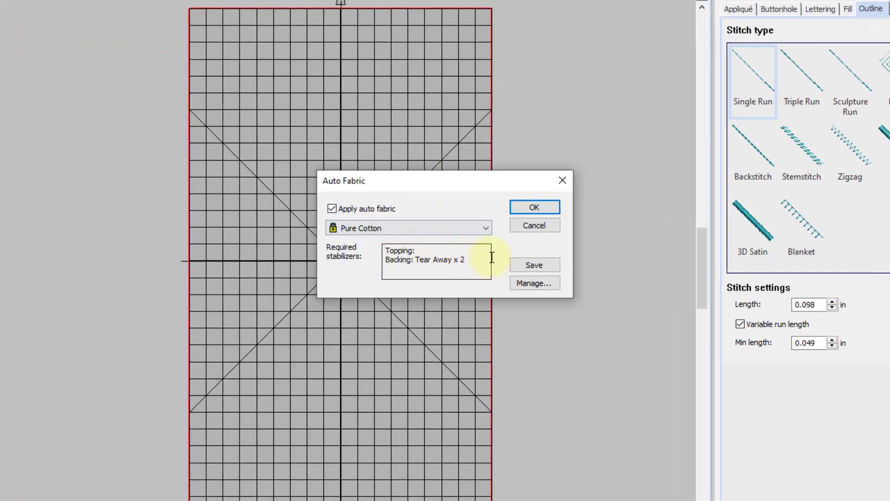
pyautogui.click(535, 209)
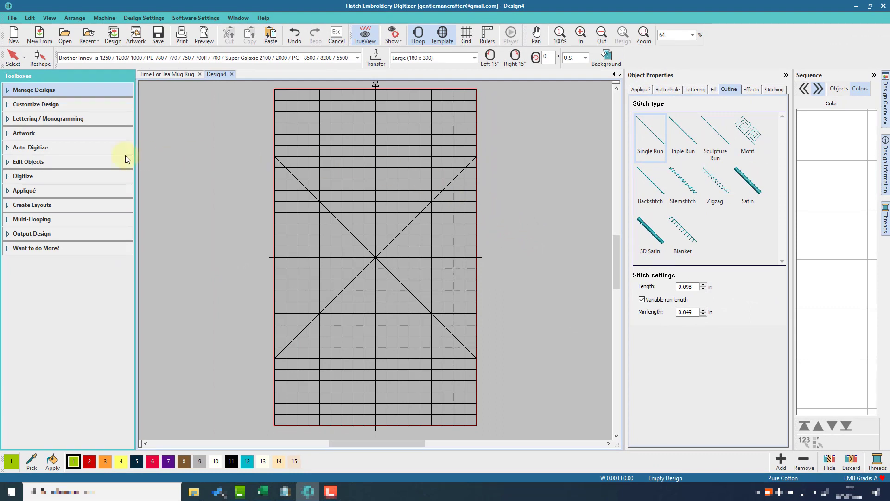
# Step: Draw a rectangle with the Rectangle / Square tool and select it
pyautogui.click(40, 176)
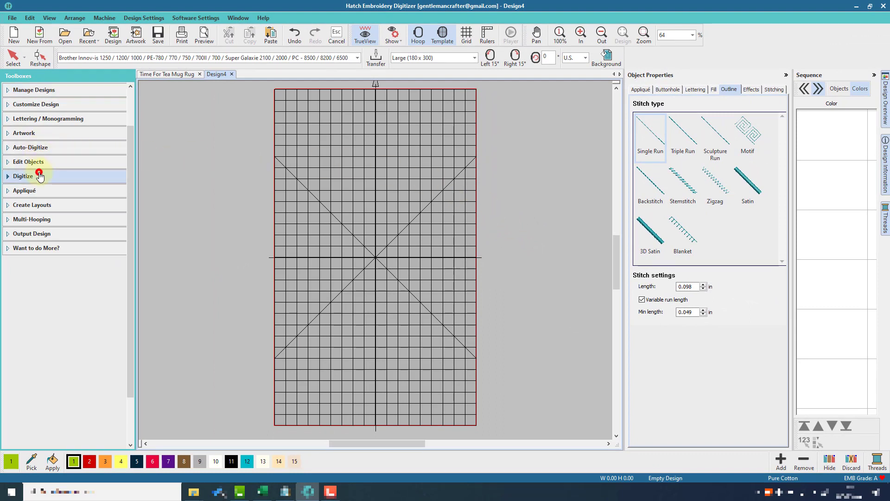
pyautogui.click(42, 145)
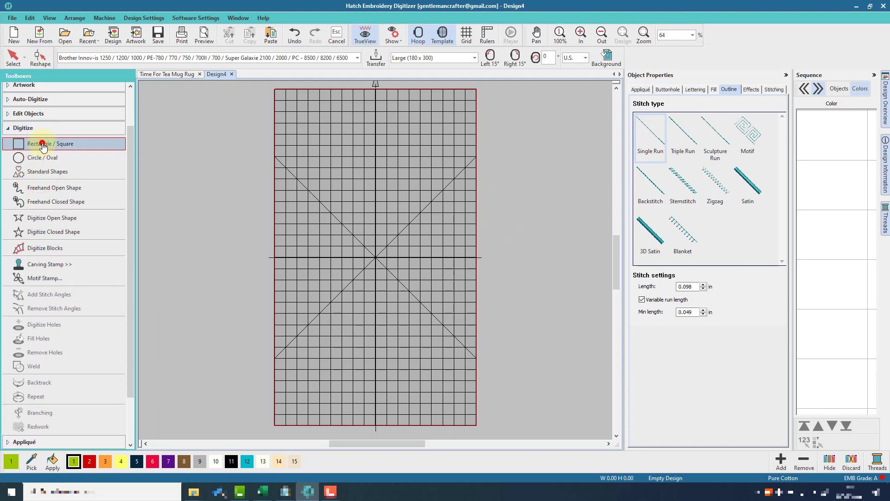
pyautogui.click(331, 212)
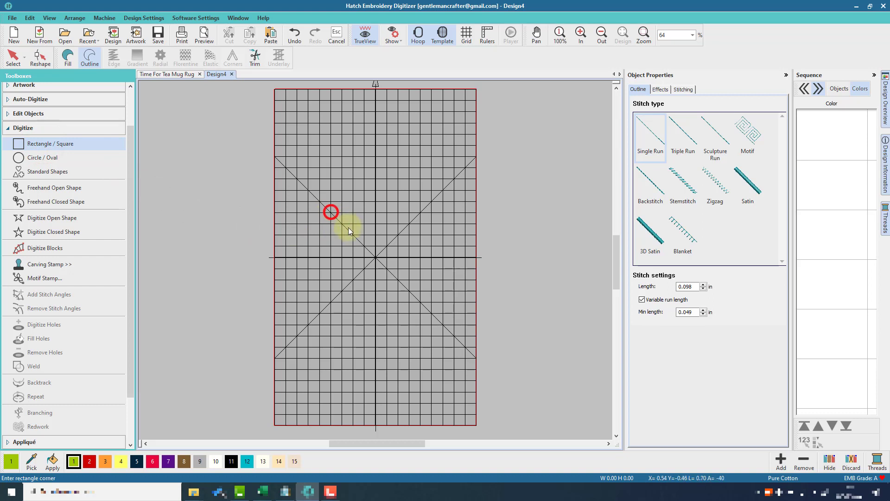
pyautogui.click(420, 302)
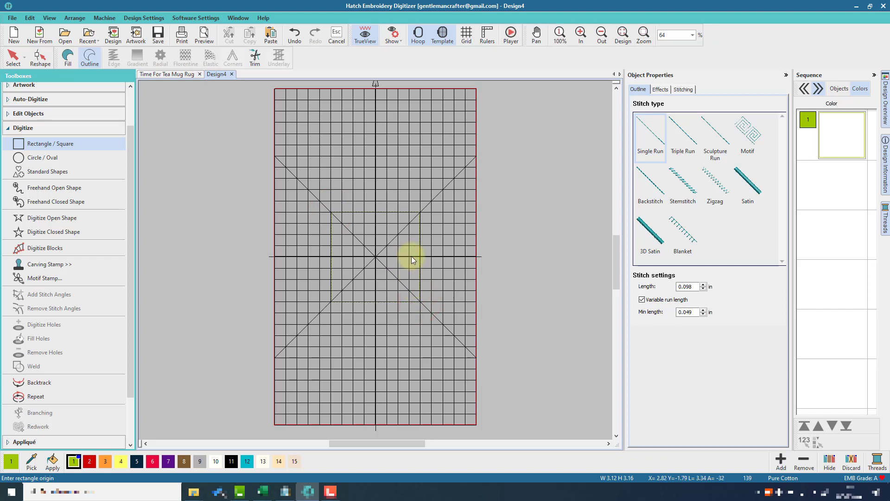
pyautogui.click(7, 59)
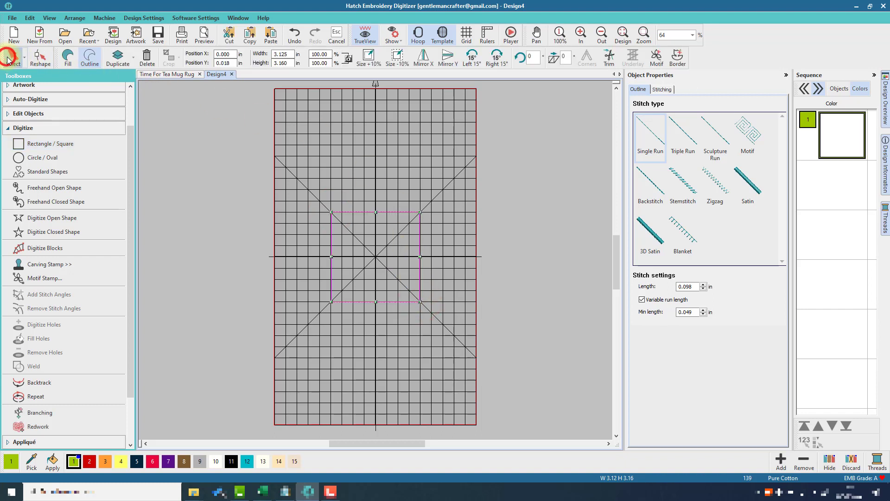
pyautogui.click(623, 37)
pyautogui.click(601, 35)
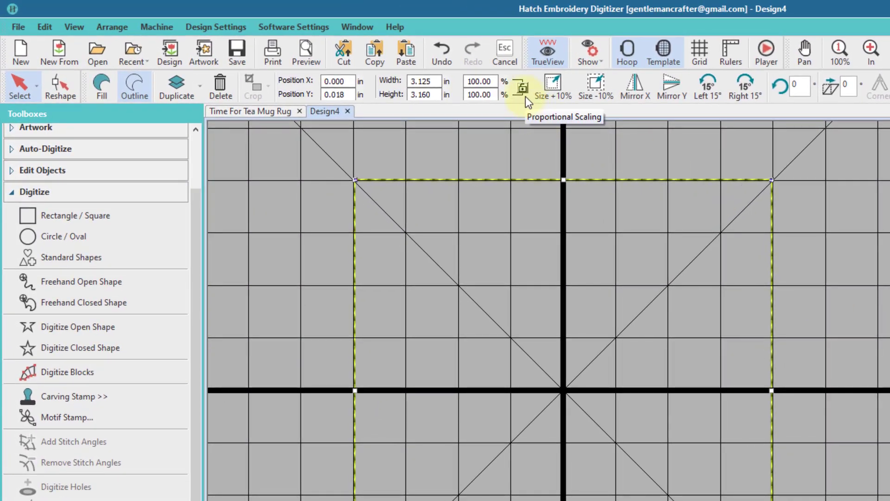
# Step: Resize the rectangle to a 4.500 x 4.5 inch square
pyautogui.click(430, 81)
pyautogui.write('4.500')
pyautogui.press('Return')
pyautogui.click(424, 94)
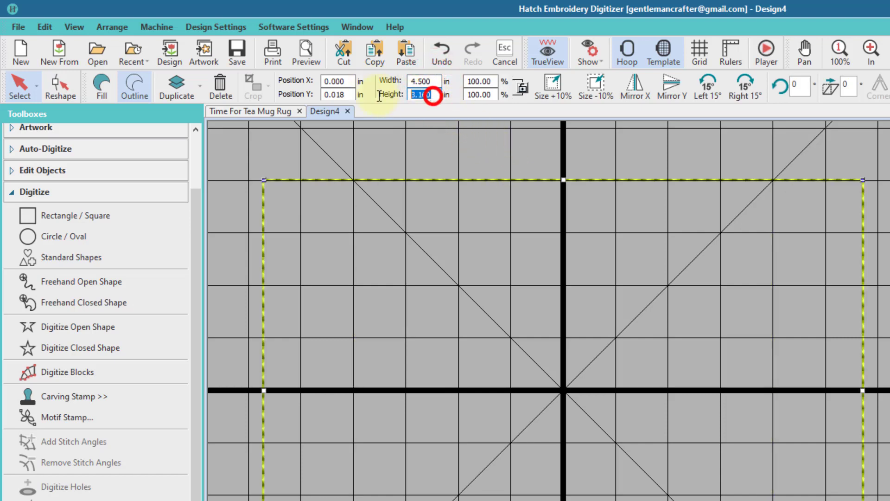
pyautogui.write('4.5')
pyautogui.press('Return')
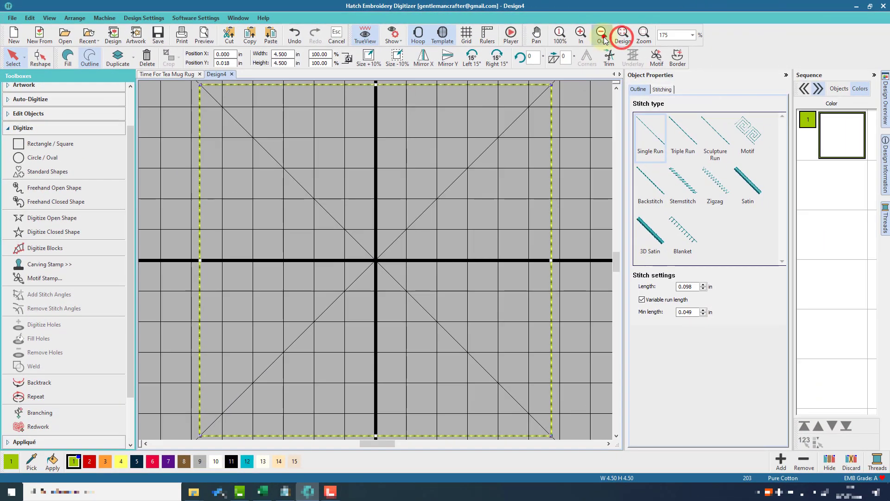
pyautogui.click(640, 38)
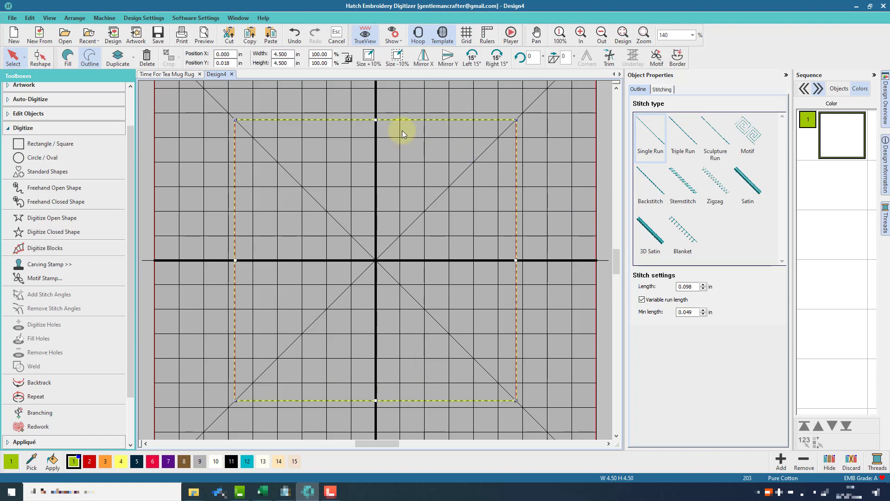
# Step: Add a -0.125 inch offset outline inside the square and colour it red (swatch 2)
pyautogui.moveTo(129, 159); pyautogui.dragTo(123, 222)
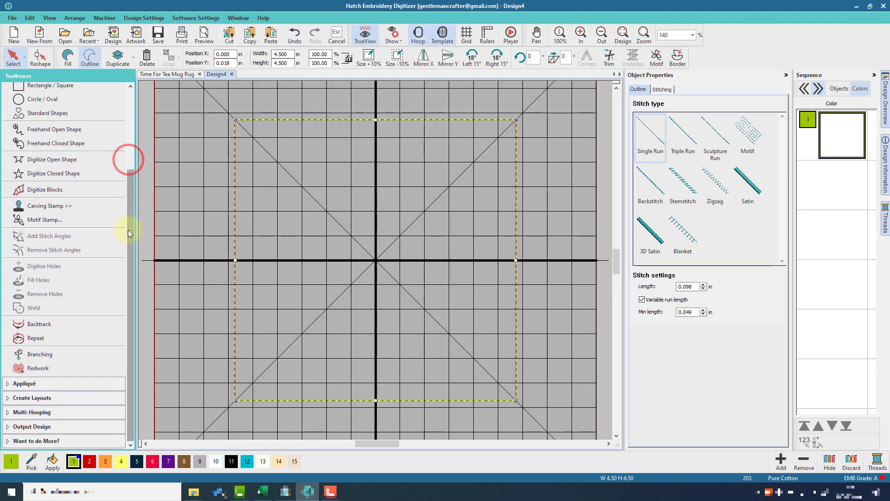
pyautogui.click(59, 398)
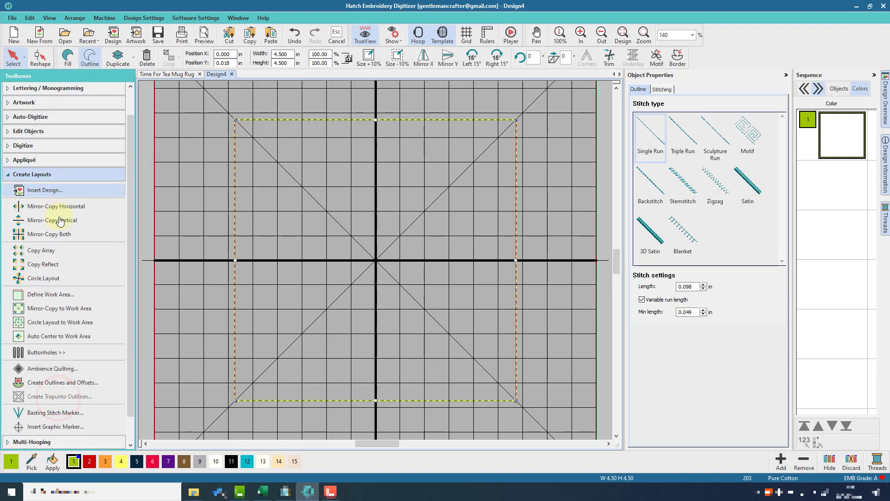
pyautogui.click(55, 382)
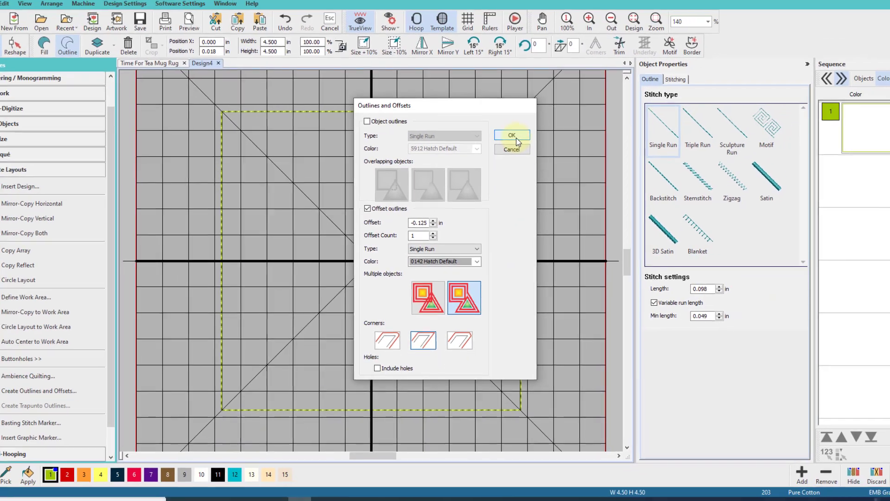
pyautogui.click(528, 117)
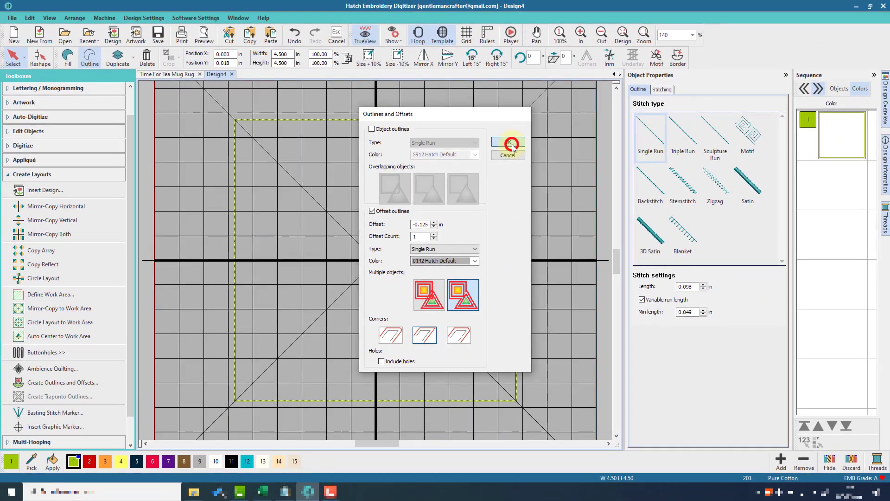
pyautogui.click(497, 129)
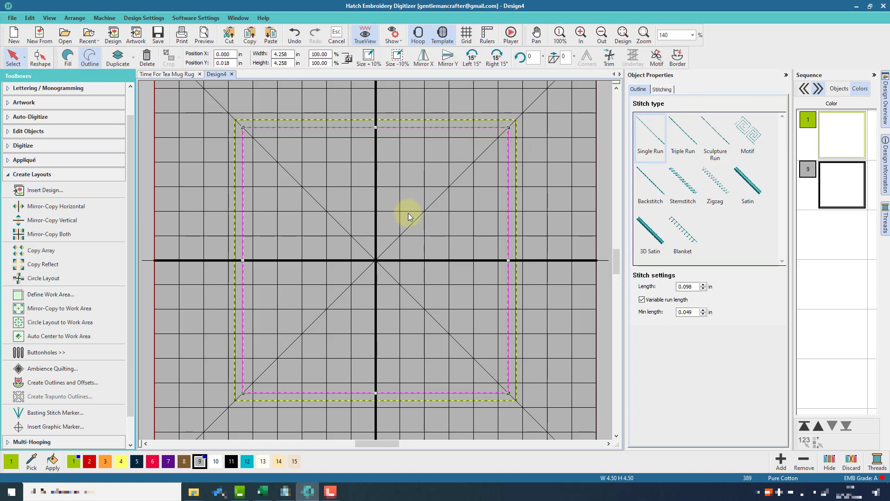
pyautogui.click(86, 462)
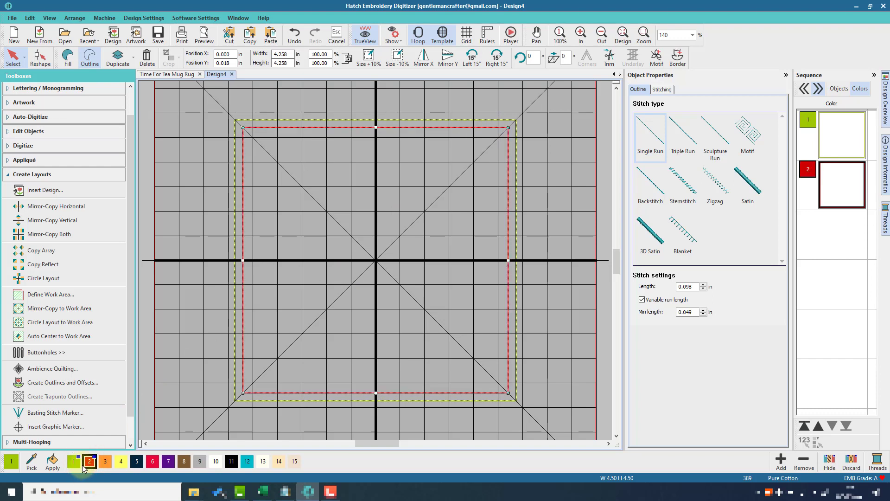
# Step: Add a second -0.125 offset outline further inside and colour it pinkish red (swatch 6)
pyautogui.click(56, 384)
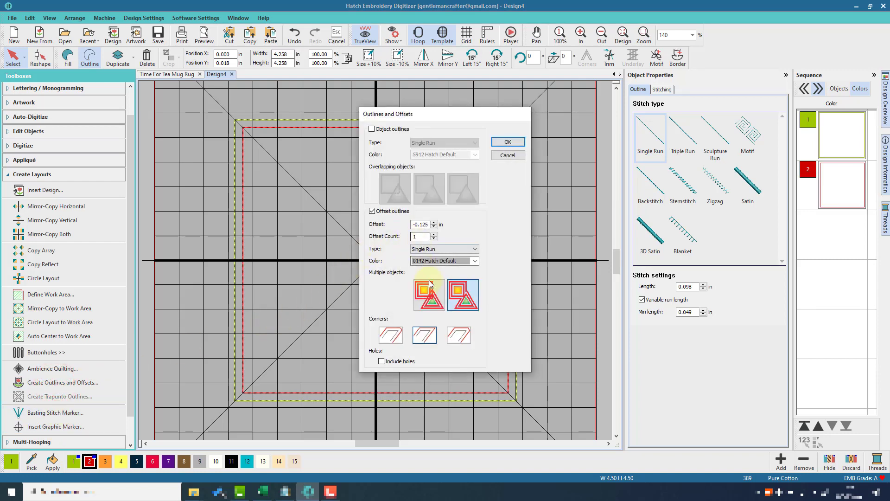
pyautogui.click(512, 142)
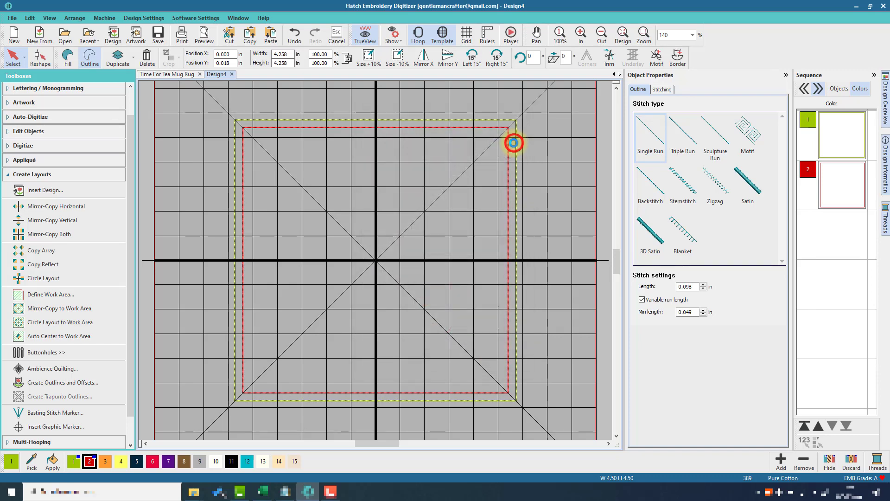
pyautogui.click(489, 139)
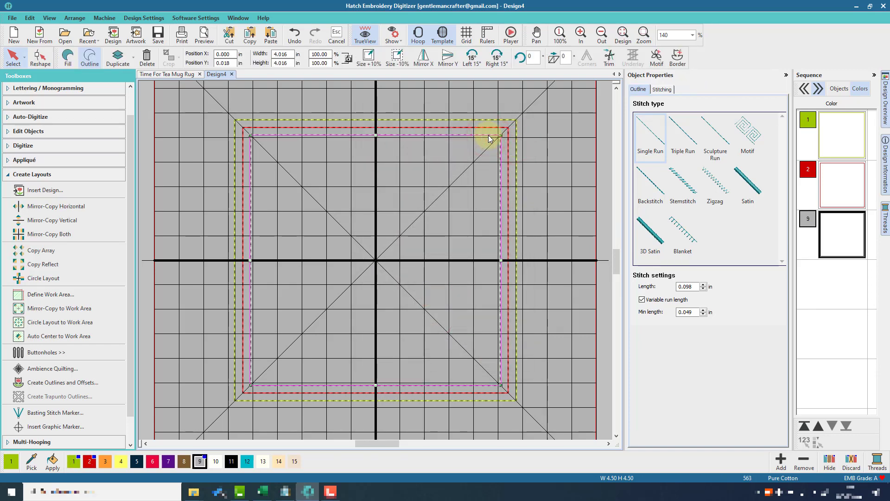
pyautogui.click(151, 465)
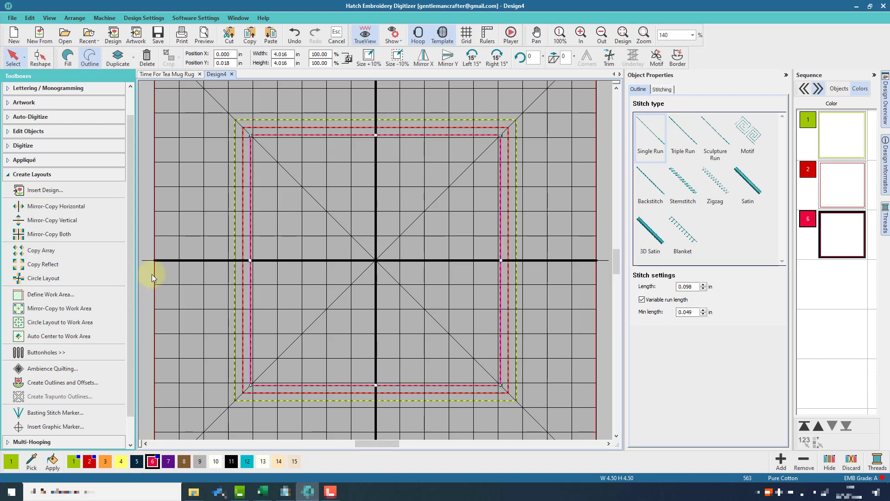
pyautogui.click(167, 247)
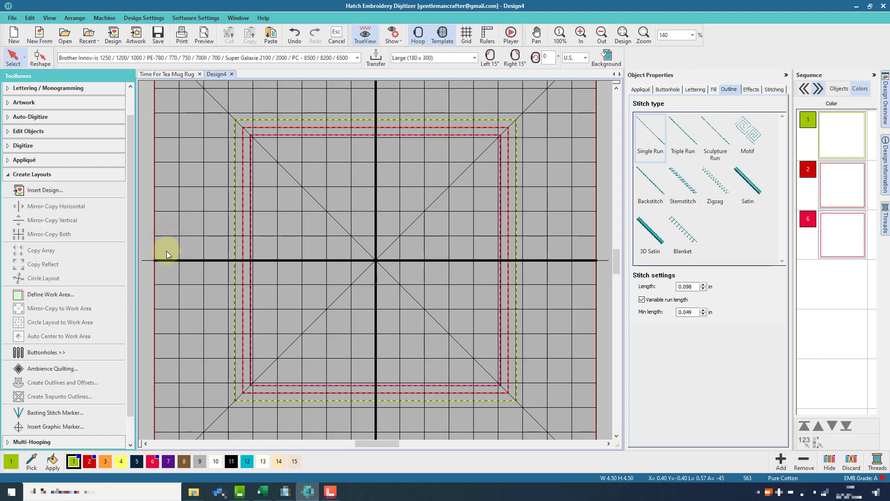
# Step: Draw a circle centred on the design with the Circle / Oval tool and select it
pyautogui.click(55, 145)
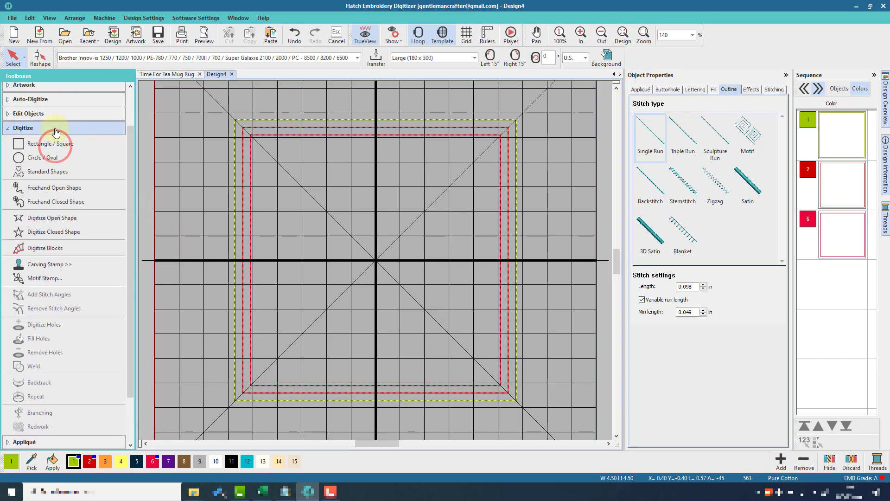
pyautogui.click(54, 158)
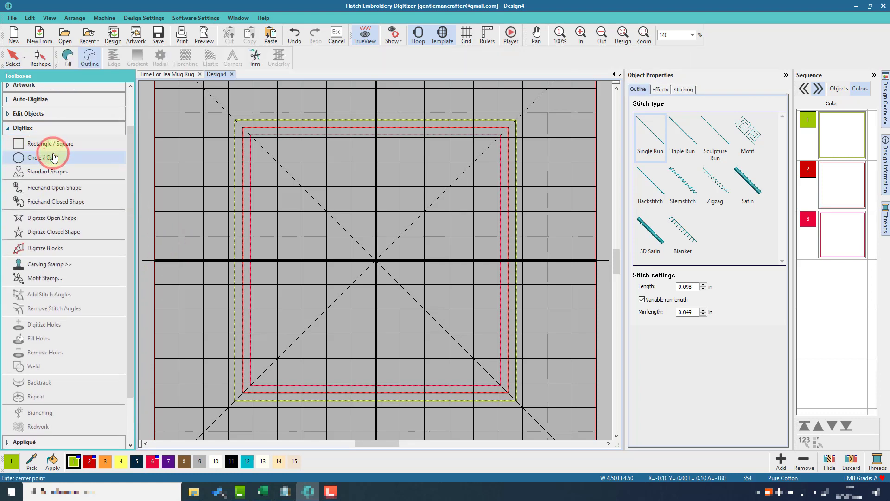
pyautogui.click(376, 260)
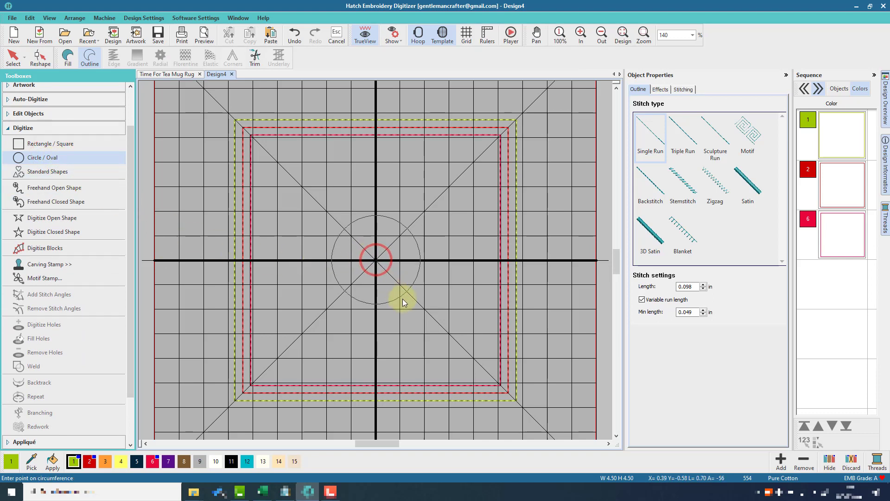
pyautogui.click(441, 336)
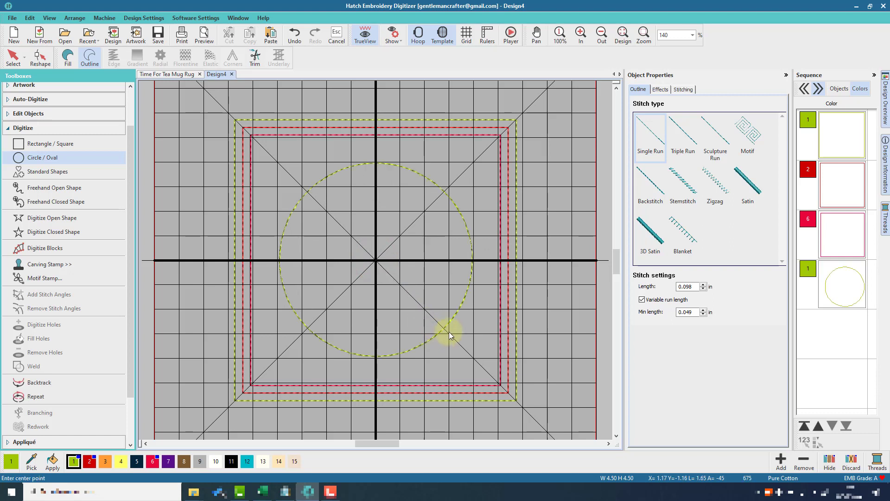
pyautogui.click(12, 60)
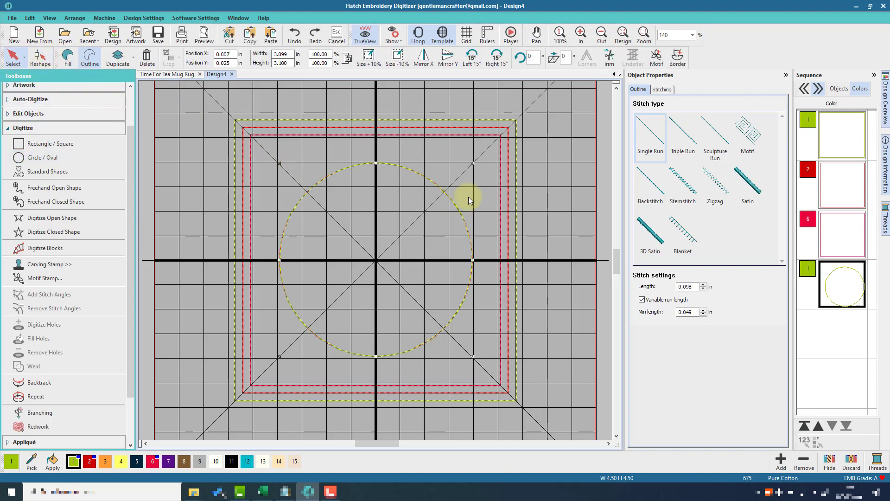
# Step: Set the circle's width and height to 3.150 inches
pyautogui.doubleClick(292, 54)
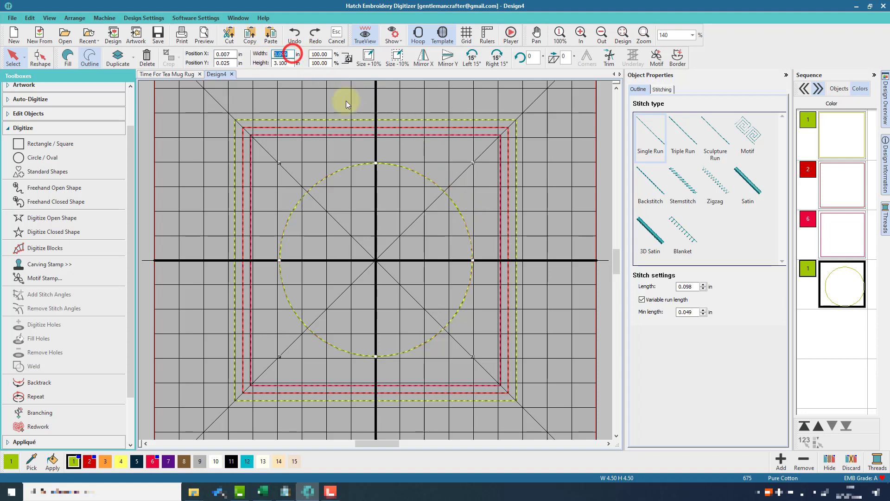
pyautogui.write('3.150')
pyautogui.press('Return')
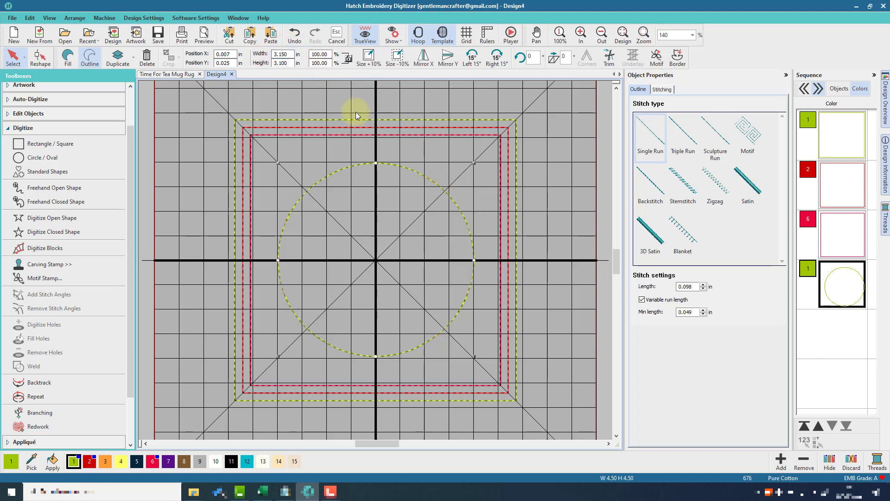
pyautogui.doubleClick(290, 63)
pyautogui.write('3.150')
pyautogui.press('Return')
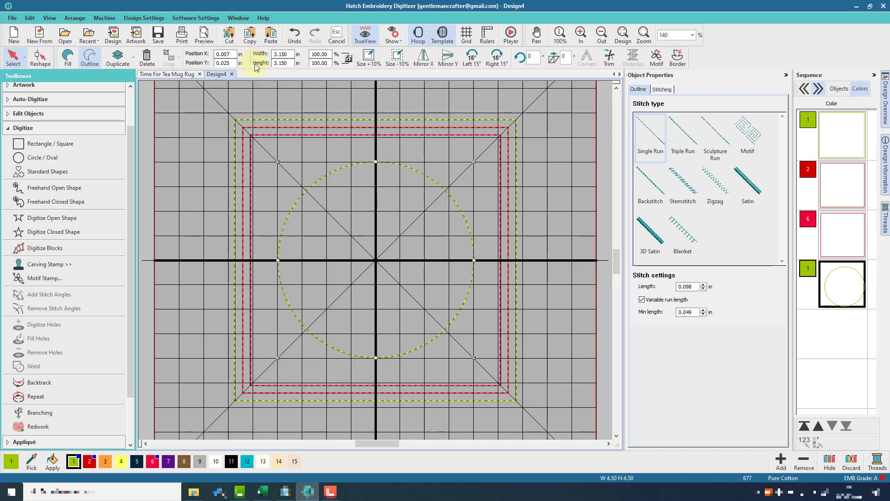
# Step: Convert the circle outline to a satin column 0.250 inches wide
pyautogui.click(741, 182)
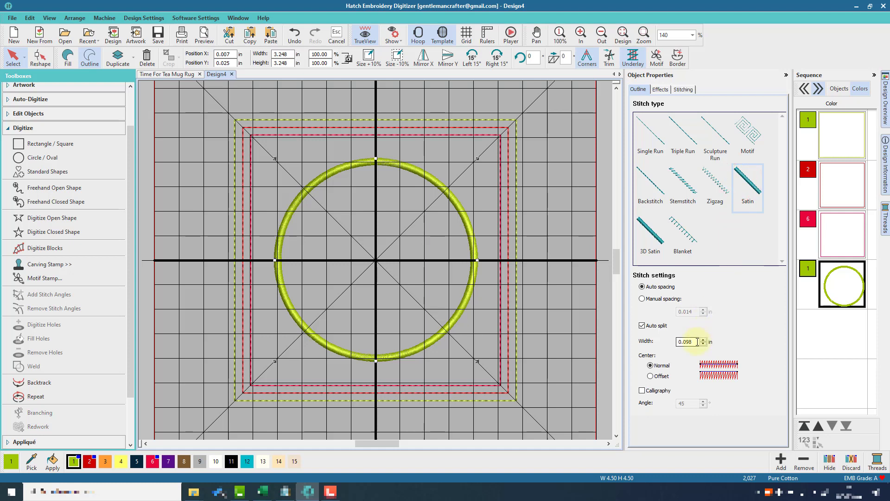
pyautogui.doubleClick(698, 341)
pyautogui.write('.2')
pyautogui.press('Return')
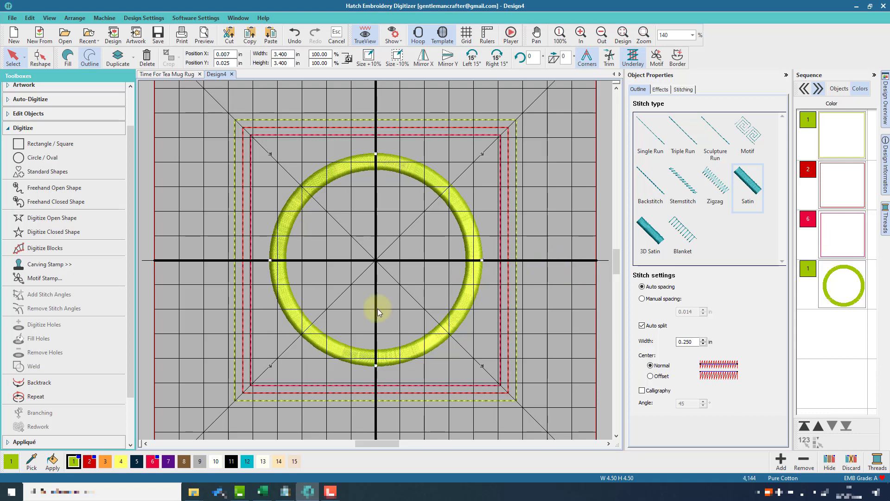
# Step: Recolour the circles with threads 3 and 5, and give the orange circle a tatami fill
pyautogui.click(105, 462)
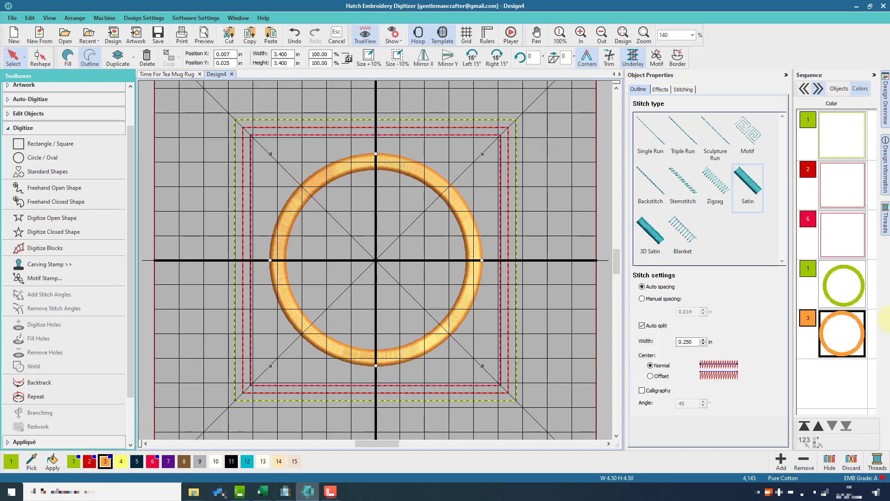
pyautogui.click(856, 288)
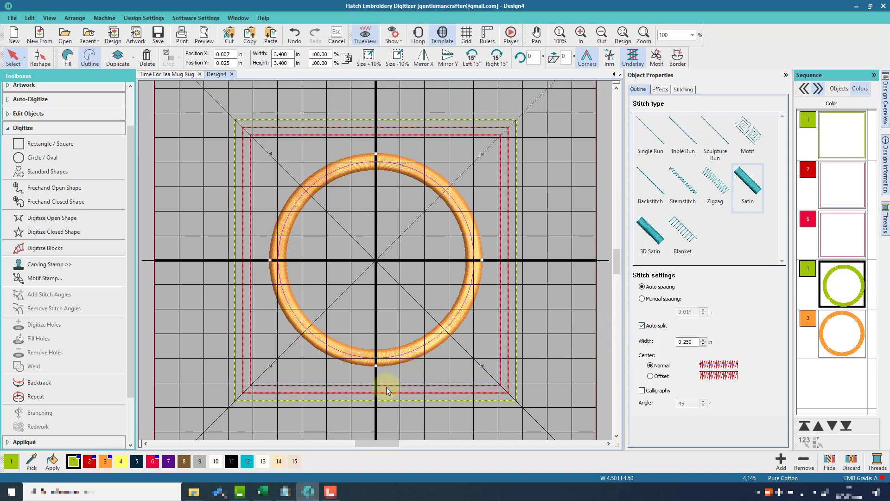
pyautogui.click(136, 461)
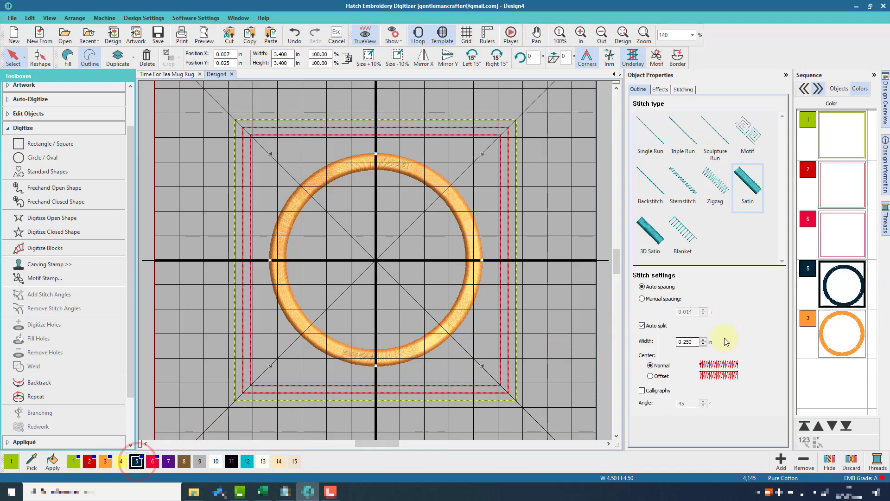
pyautogui.click(839, 327)
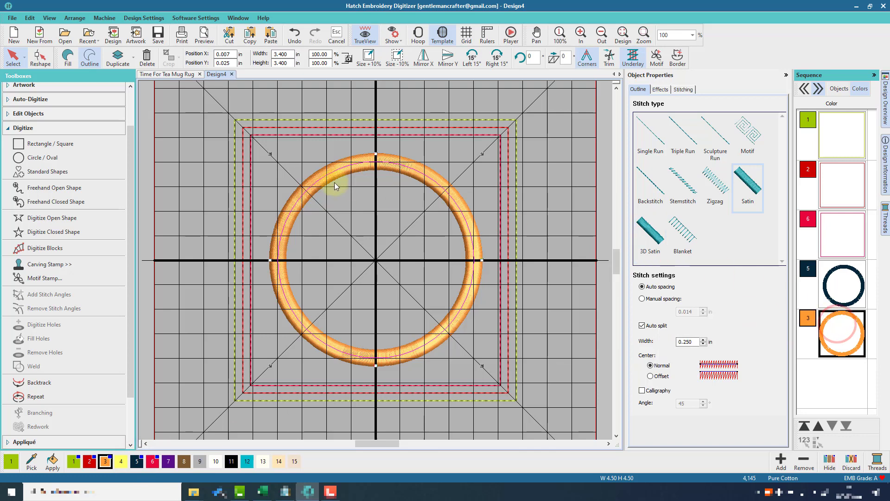
pyautogui.click(69, 59)
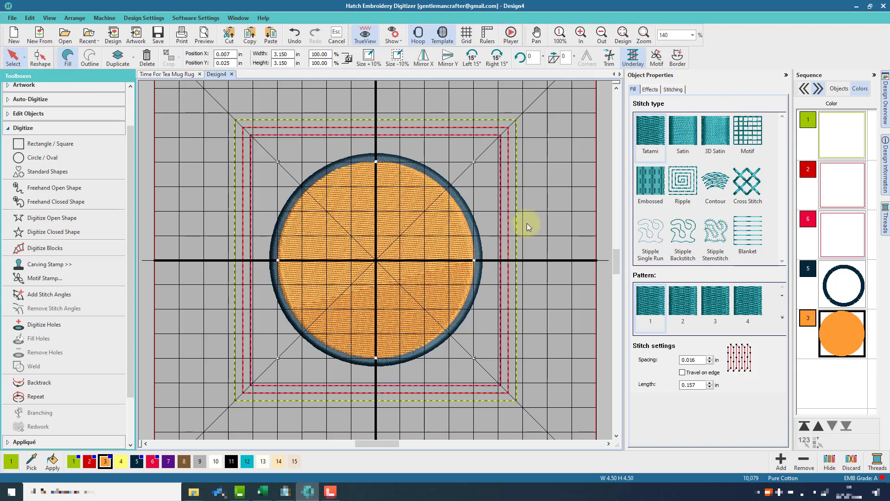
pyautogui.click(544, 212)
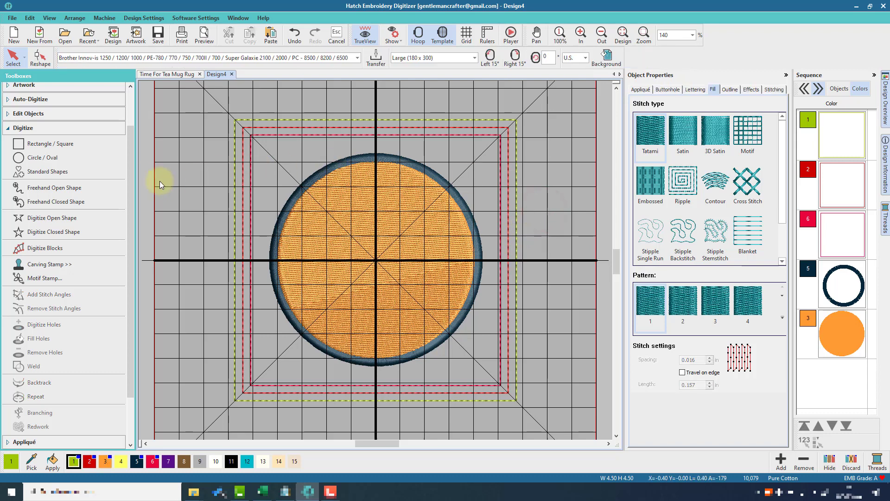
pyautogui.moveTo(130, 165); pyautogui.dragTo(135, 115)
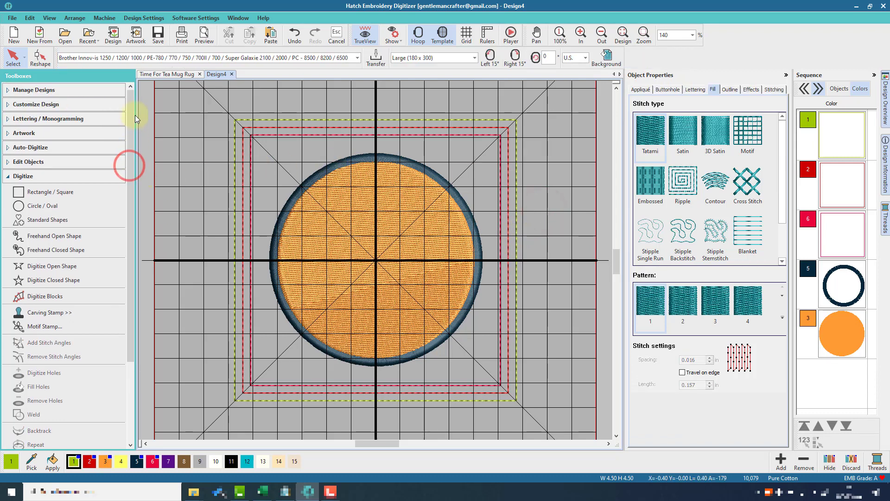
# Step: Create capitalised lettering 'PLACE / TEA / HERE' on three lines in the Micro Block font
pyautogui.click(69, 119)
pyautogui.click(70, 135)
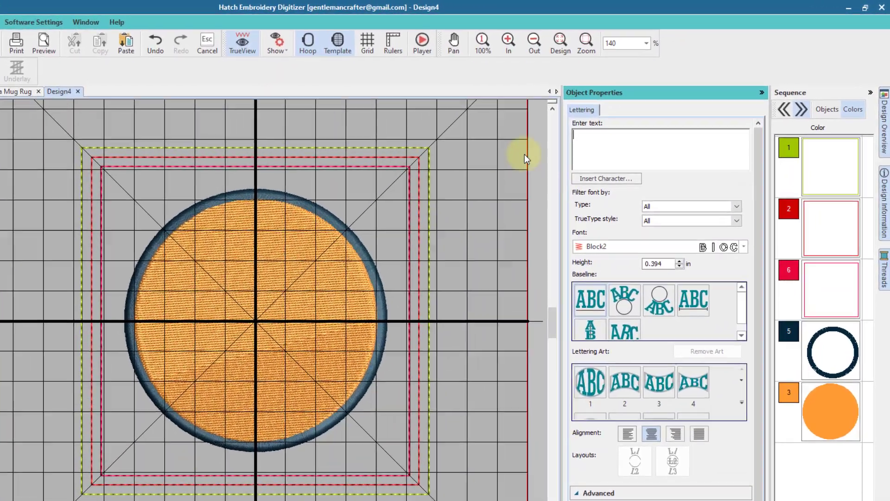
pyautogui.click(602, 138)
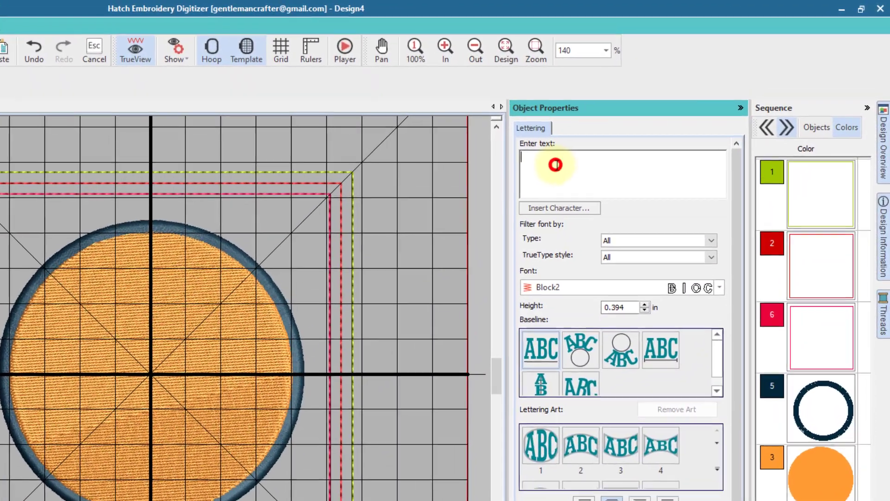
pyautogui.press('capslock')
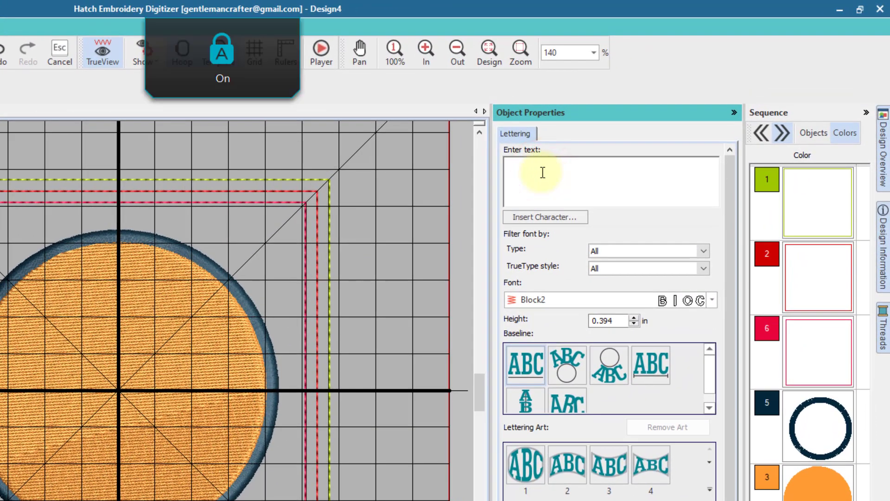
pyautogui.write('PLACE ')
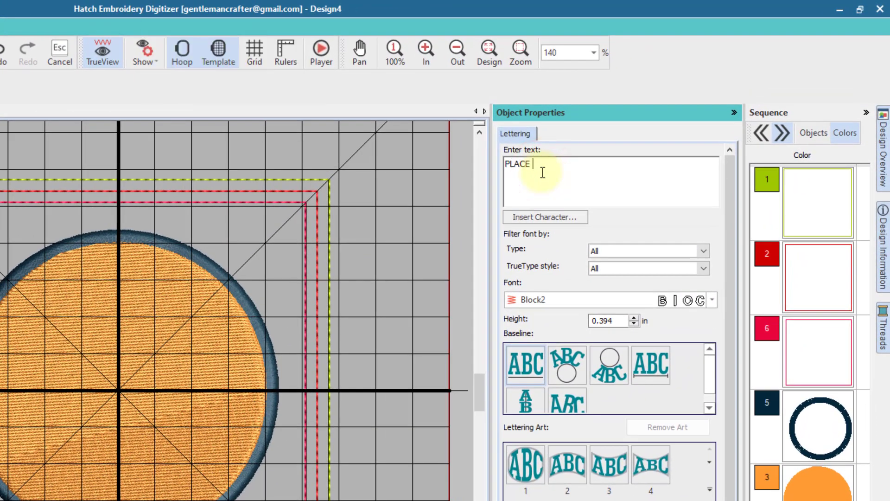
pyautogui.write('TEA')
pyautogui.press('Return')
pyautogui.press('Return')
pyautogui.click(716, 299)
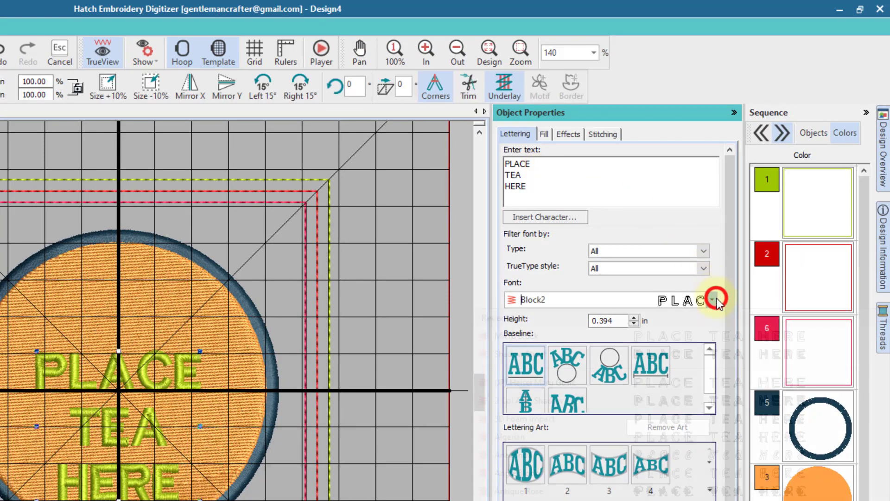
pyautogui.click(704, 335)
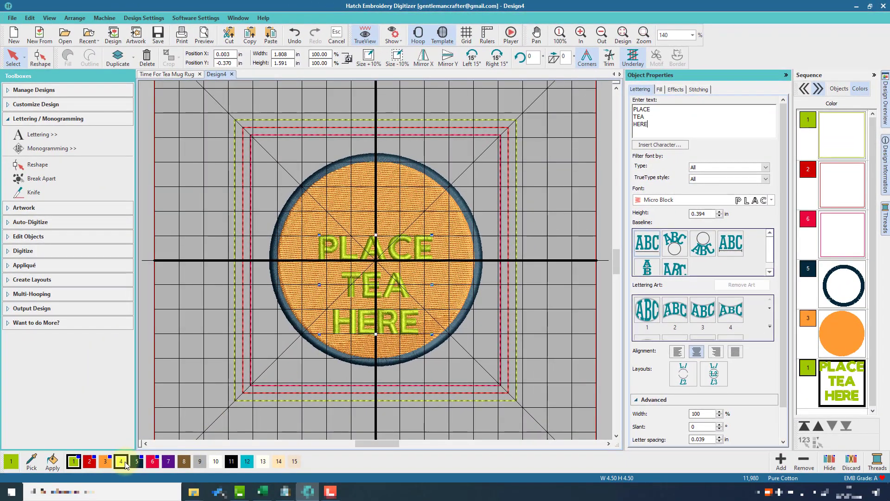
# Step: Colour the lettering yellow with thread 4, then marquee-select every object
pyautogui.click(121, 461)
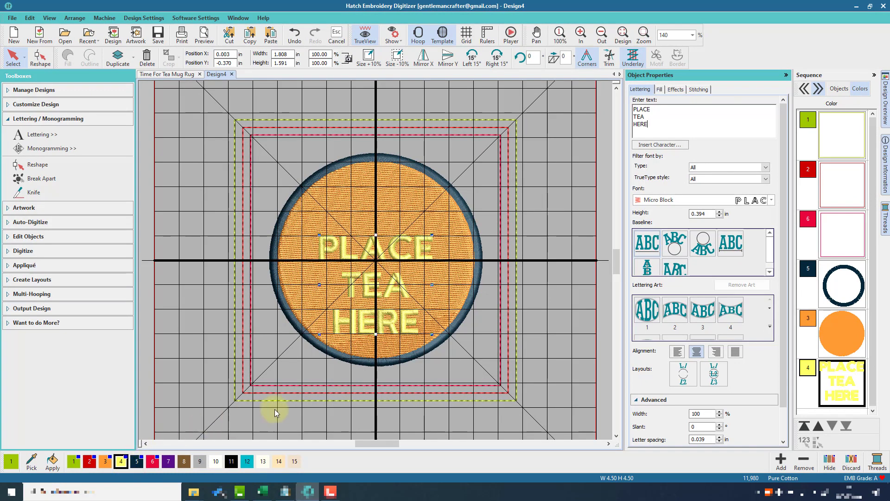
pyautogui.click(193, 103)
pyautogui.moveTo(193, 103); pyautogui.dragTo(467, 349)
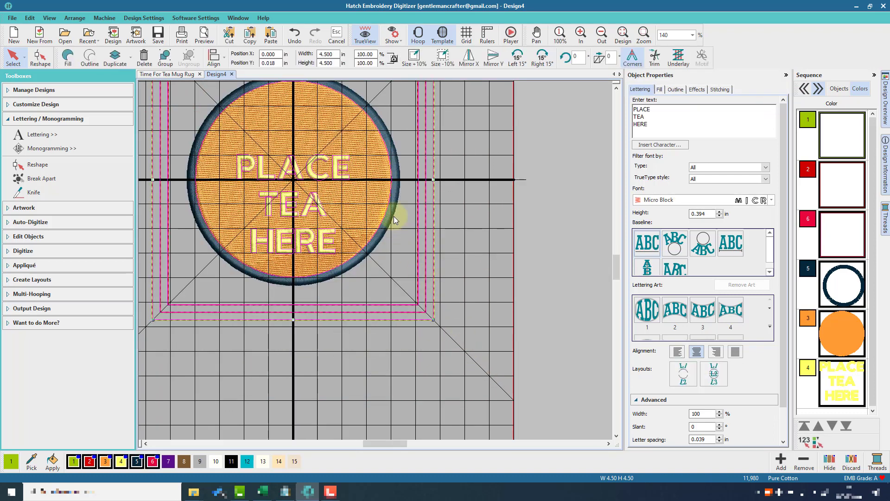
# Step: Align all selected objects horizontally and vertically on shared centres
pyautogui.rightClick(374, 192)
pyautogui.moveTo(409, 304)
pyautogui.click(484, 317)
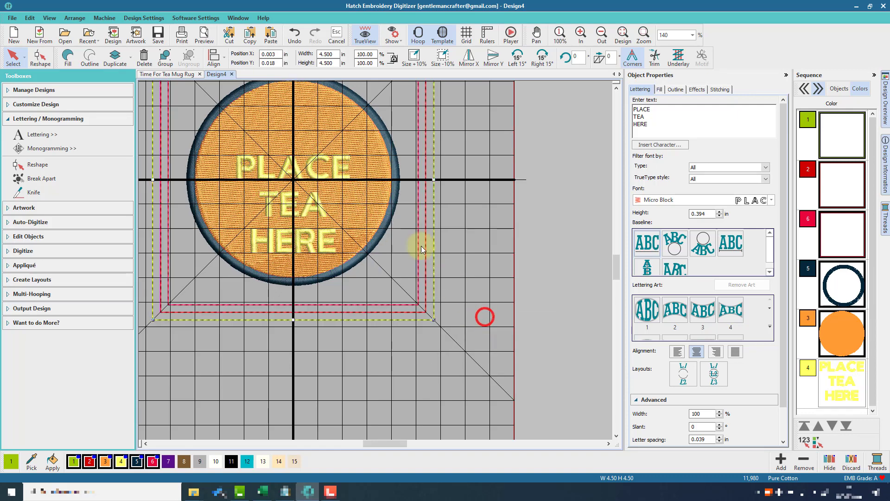
pyautogui.rightClick(379, 191)
pyautogui.moveTo(409, 304)
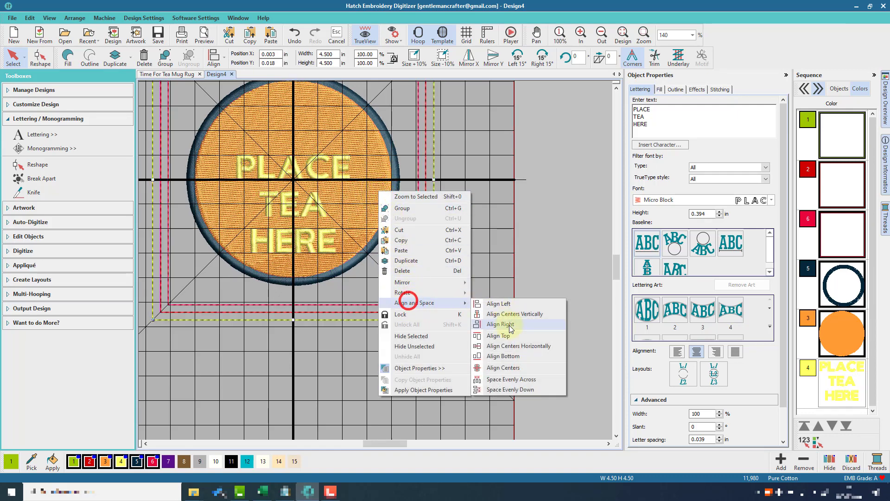
pyautogui.click(502, 348)
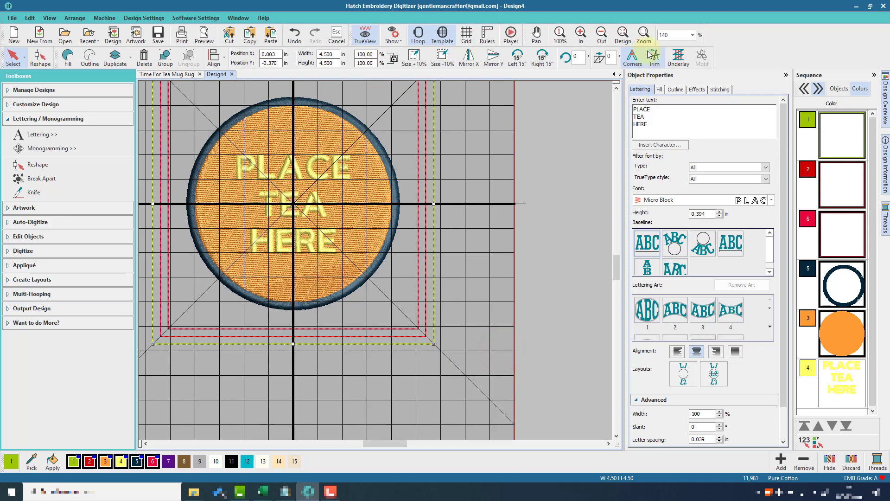
pyautogui.click(622, 34)
pyautogui.click(602, 34)
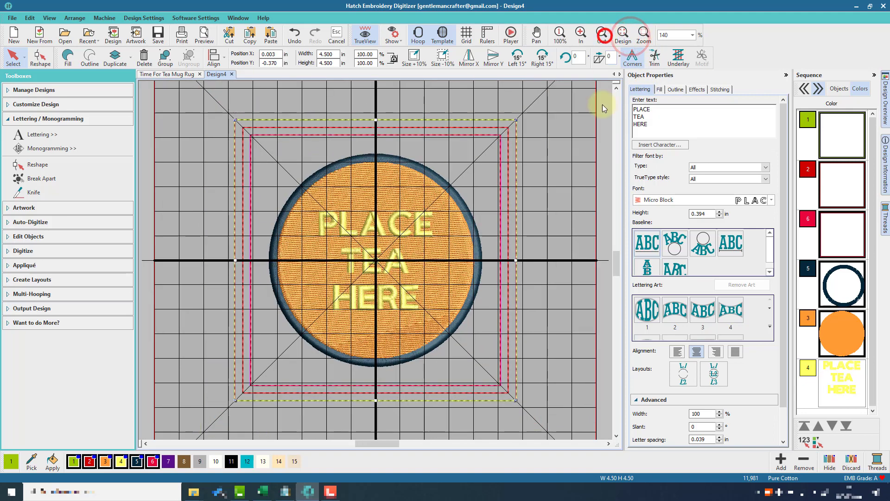
pyautogui.click(570, 161)
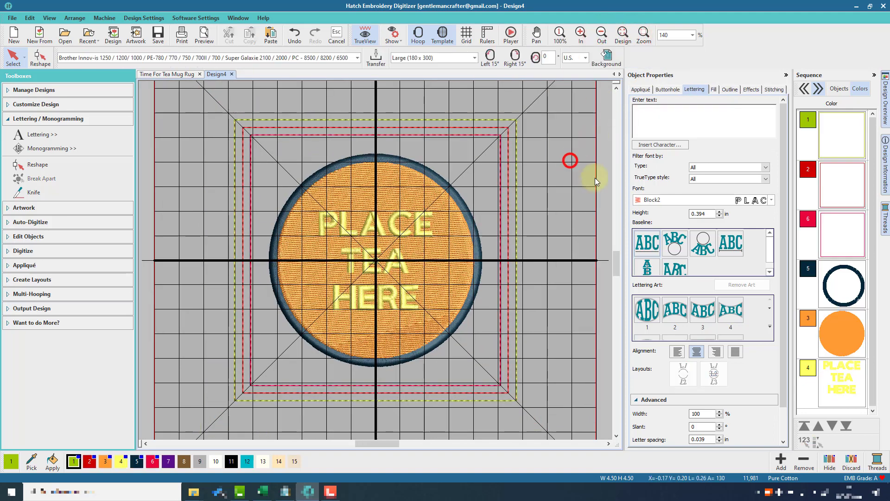
# Step: Move the orange fill and lettering ahead of the ring in Sequence, and discard unused colours
pyautogui.click(833, 241)
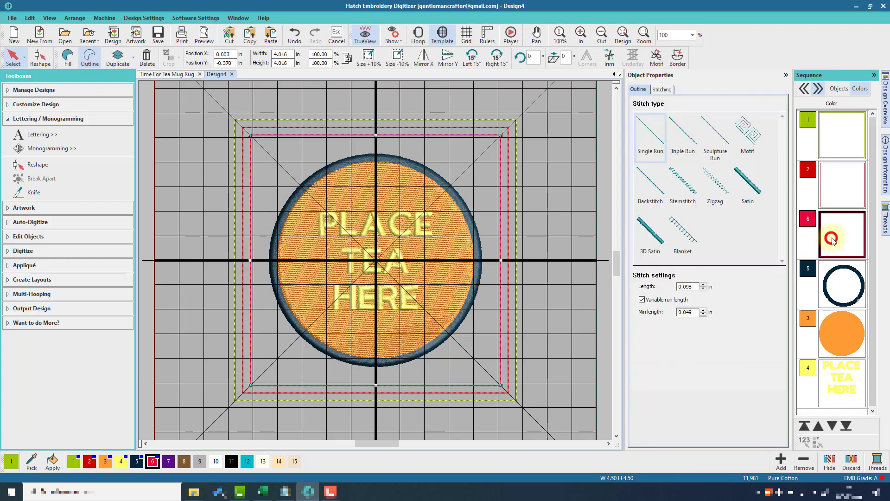
pyautogui.click(843, 428)
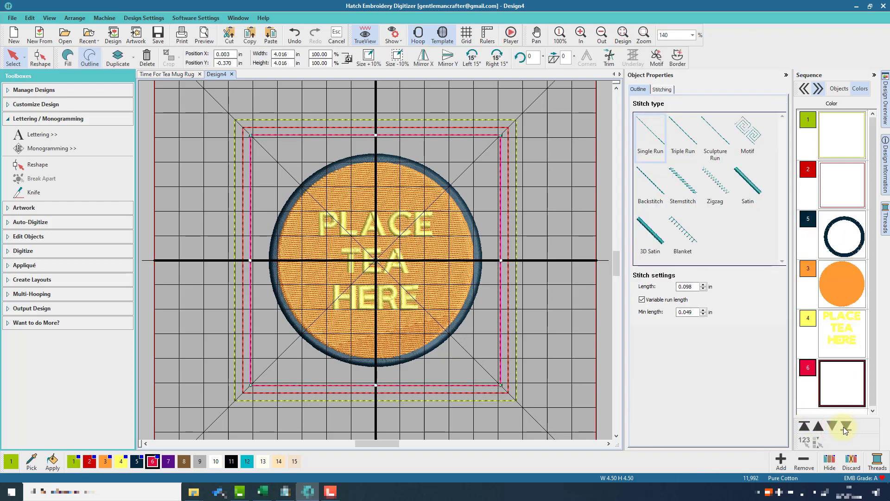
pyautogui.click(835, 291)
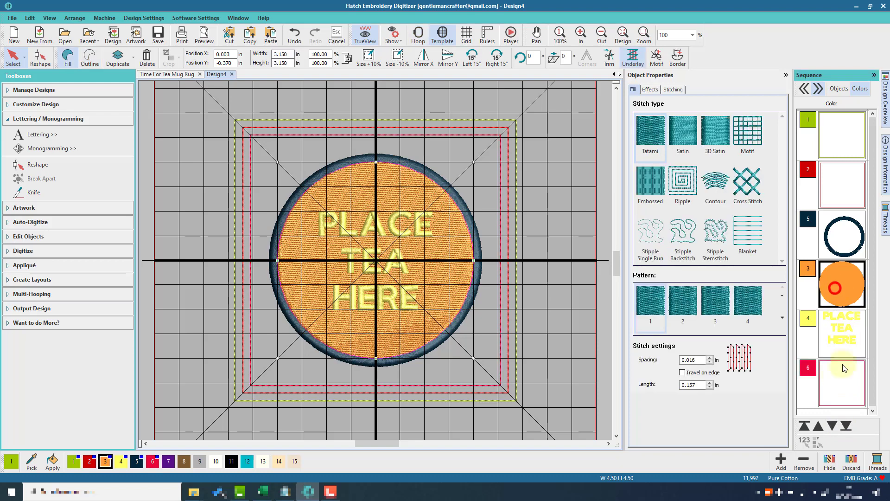
pyautogui.click(818, 425)
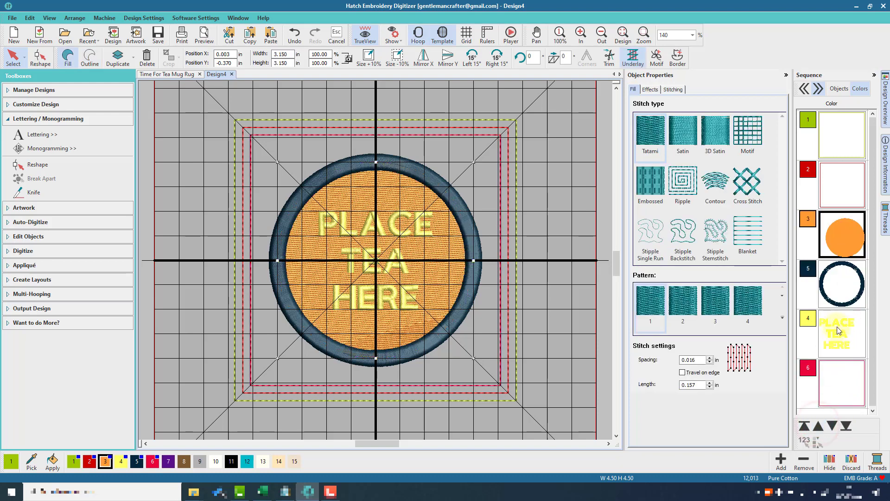
pyautogui.click(839, 330)
pyautogui.click(818, 426)
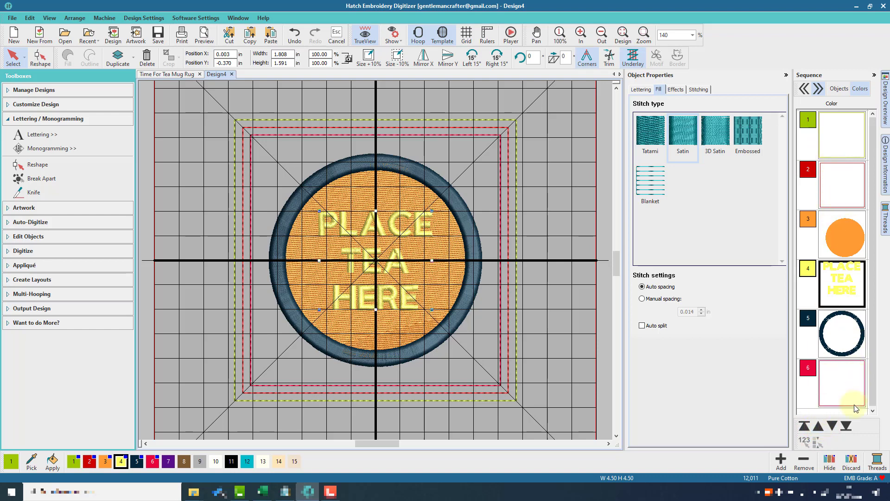
pyautogui.click(852, 460)
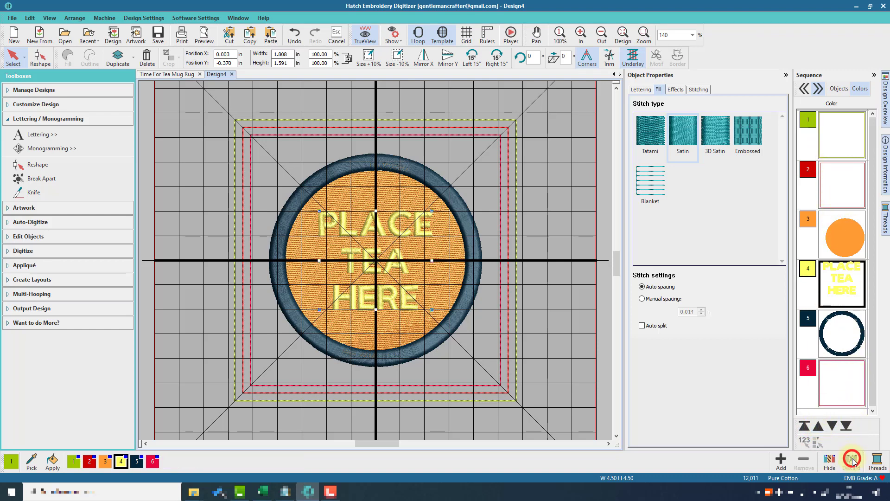
# Step: Search the thread chart for 'black' and apply thread 900 Black to the satin ring
pyautogui.click(886, 227)
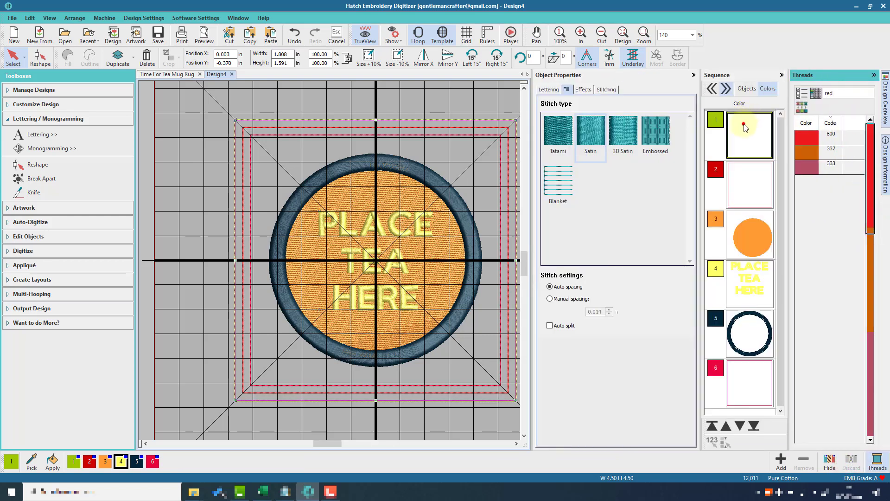
pyautogui.click(745, 128)
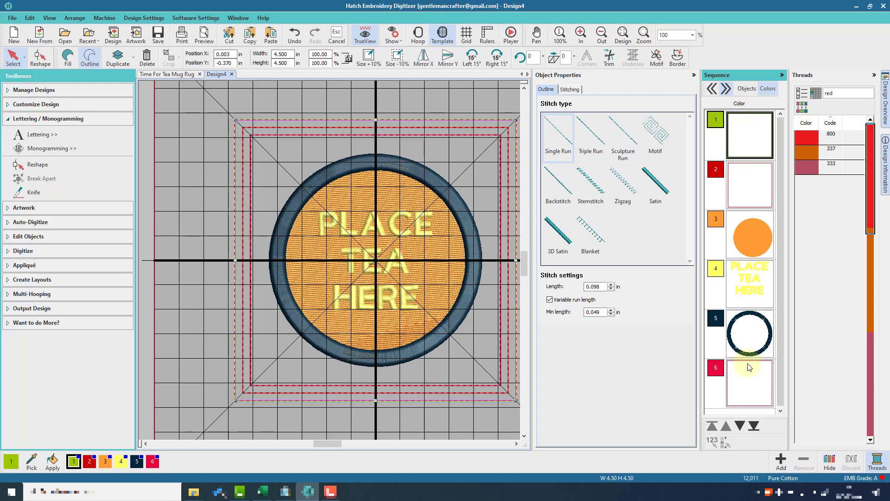
pyautogui.click(747, 347)
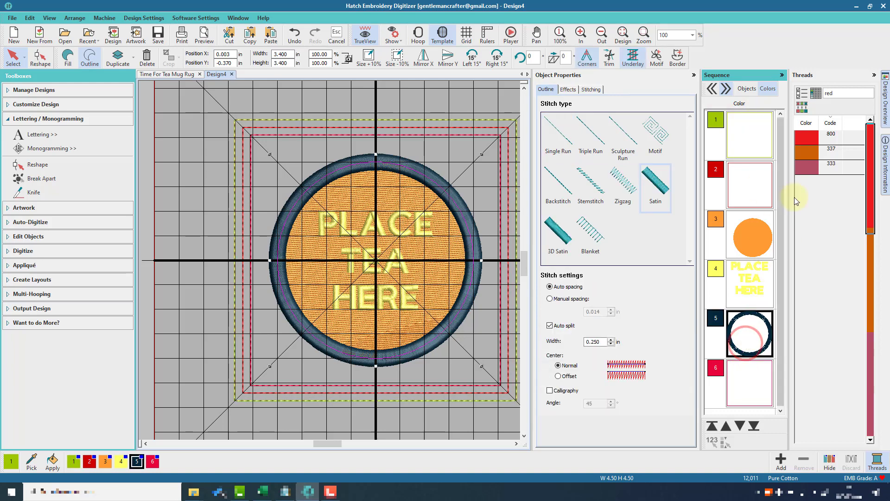
pyautogui.doubleClick(836, 95)
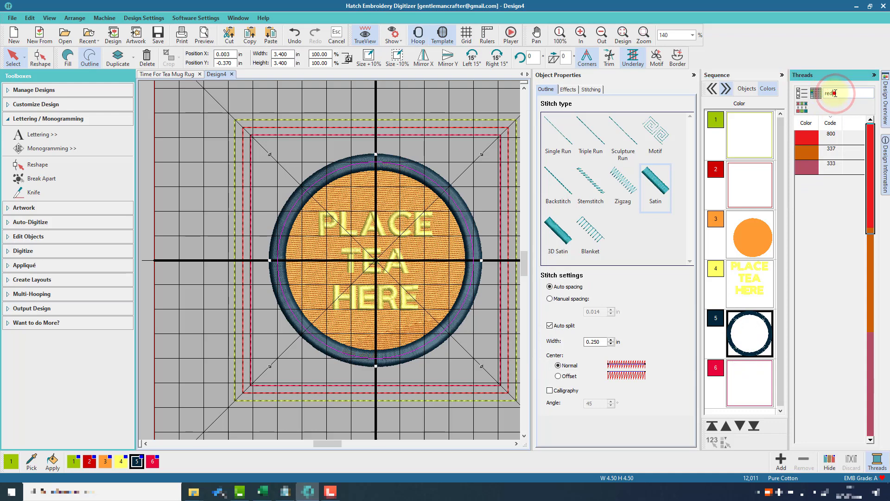
pyautogui.write('black')
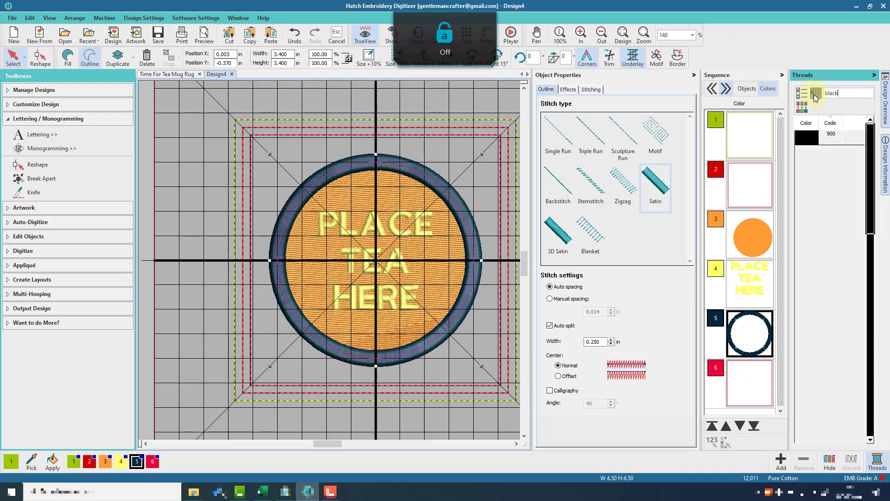
pyautogui.doubleClick(829, 144)
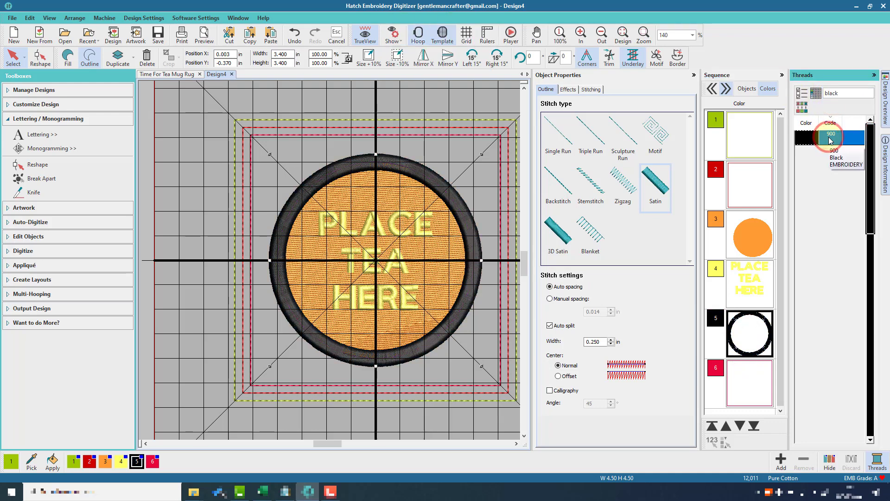
pyautogui.click(753, 275)
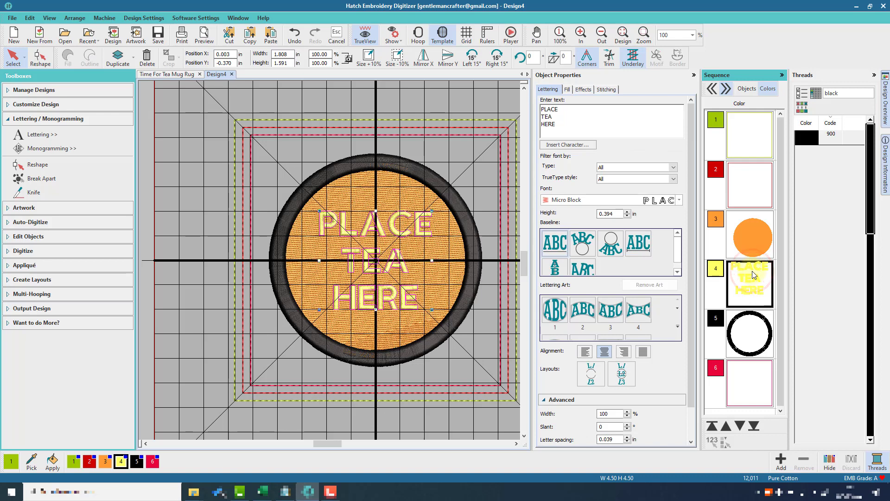
# Step: Search 'grey' and apply dark grey thread 707 to the lettering
pyautogui.click(845, 93)
pyautogui.write('gr')
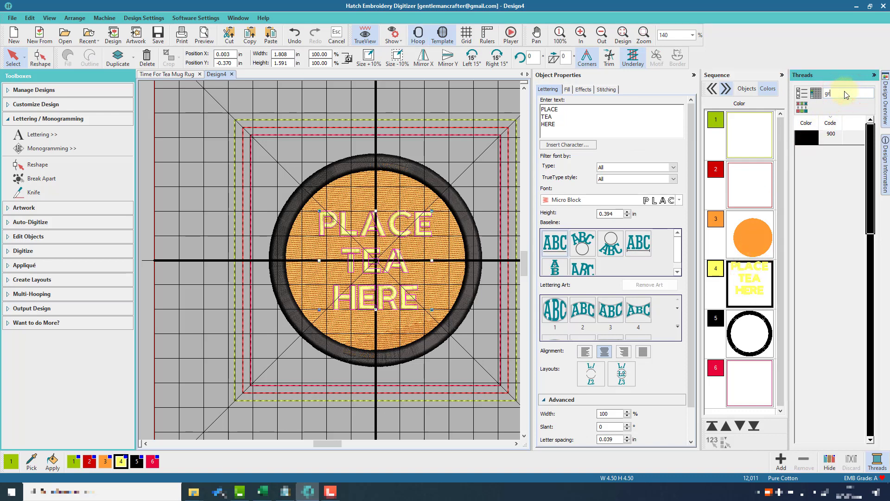
pyautogui.write('we')
pyautogui.press('BackSpace')
pyautogui.write('ey')
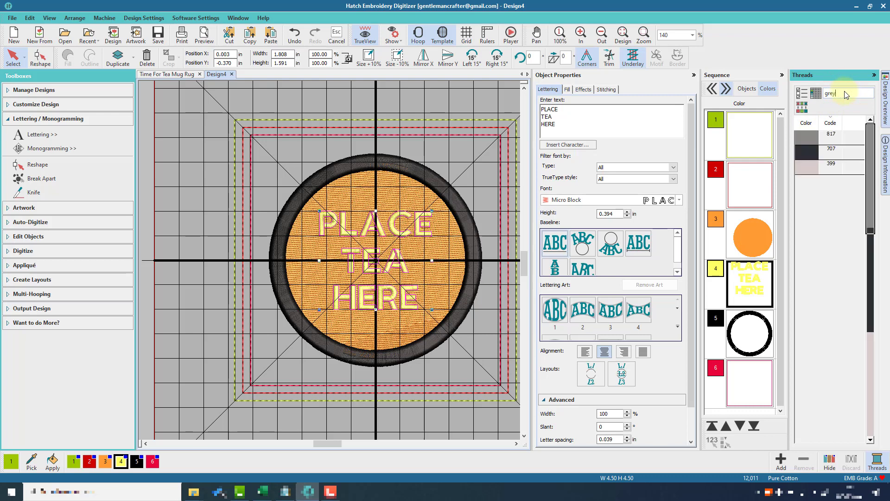
pyautogui.click(833, 151)
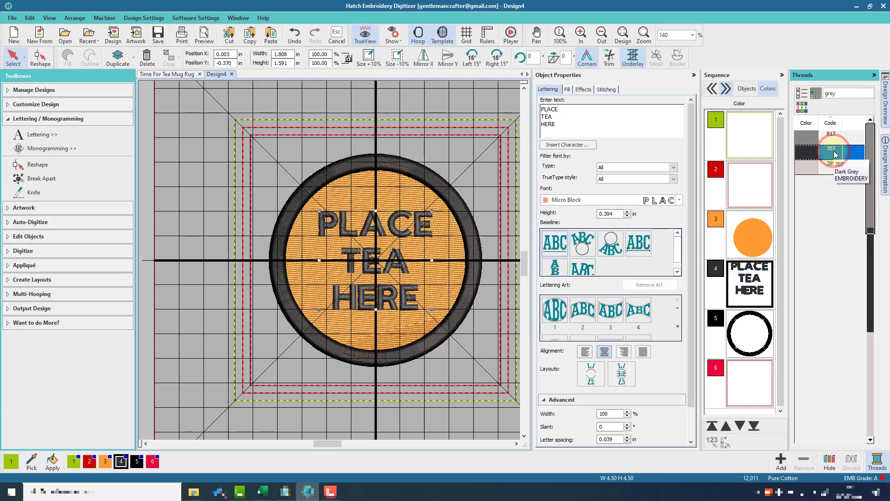
# Step: Apply white thread 001 to the circle fill
pyautogui.click(759, 227)
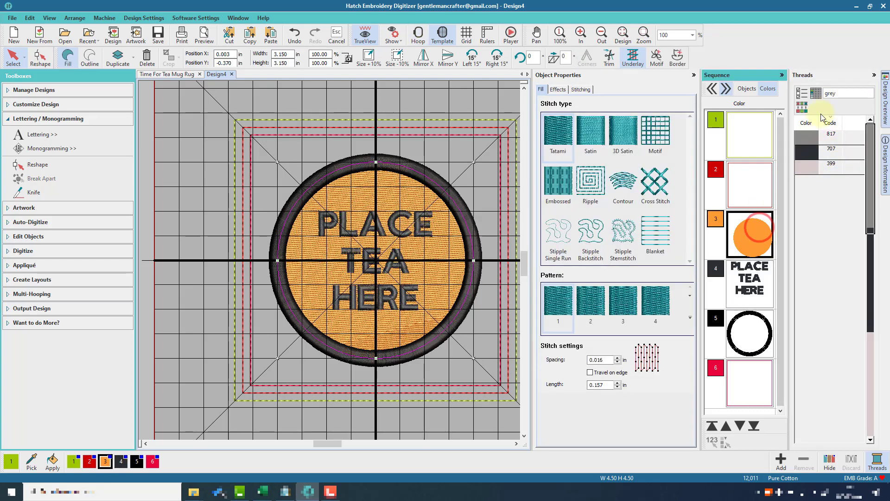
pyautogui.doubleClick(838, 94)
pyautogui.write('white')
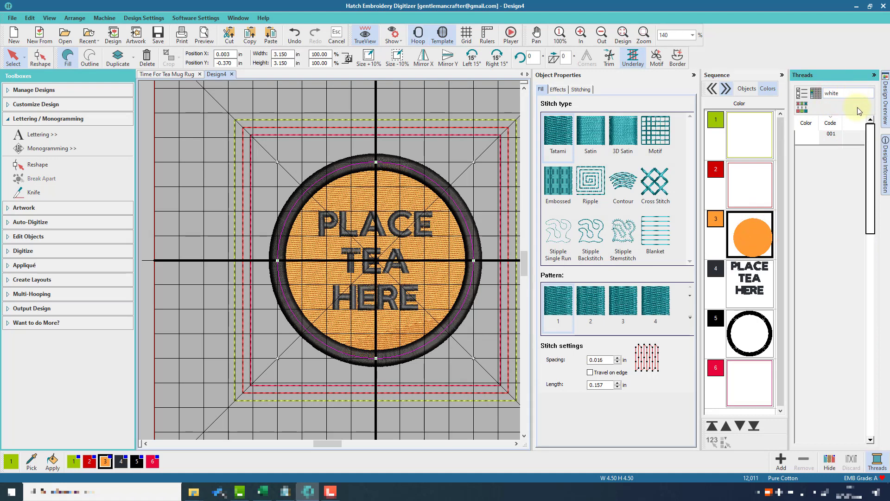
pyautogui.click(832, 135)
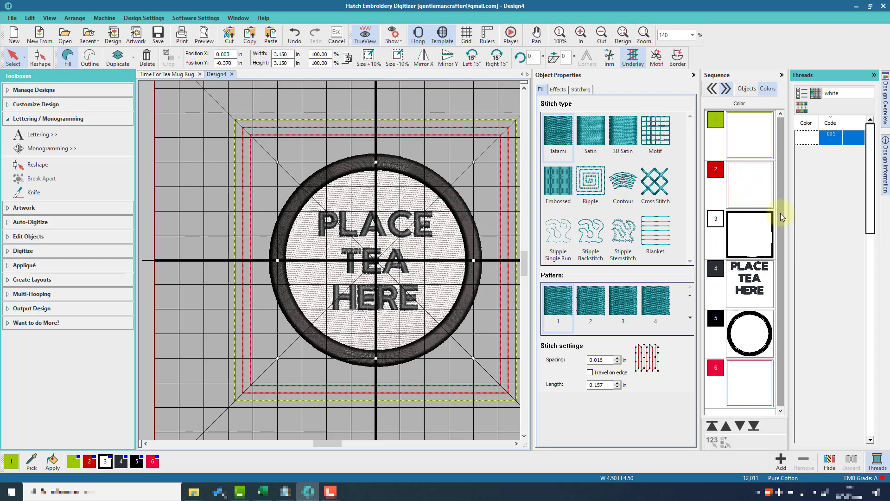
# Step: Apply red thread 800 to the satin ring and collapse the Sequence docker
pyautogui.click(750, 321)
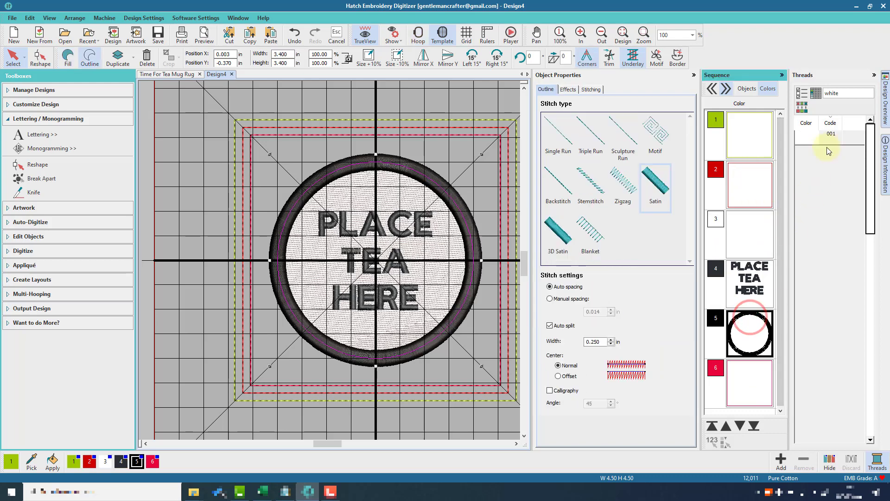
pyautogui.doubleClick(840, 93)
pyautogui.write('red')
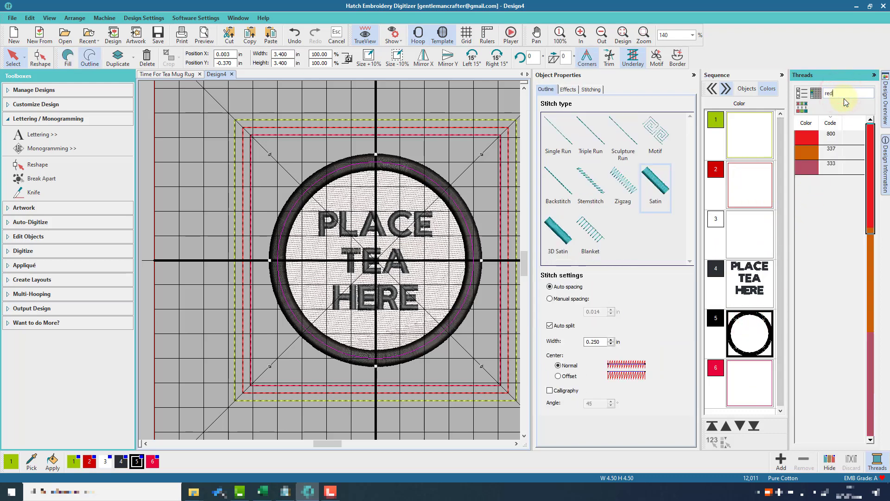
pyautogui.click(832, 135)
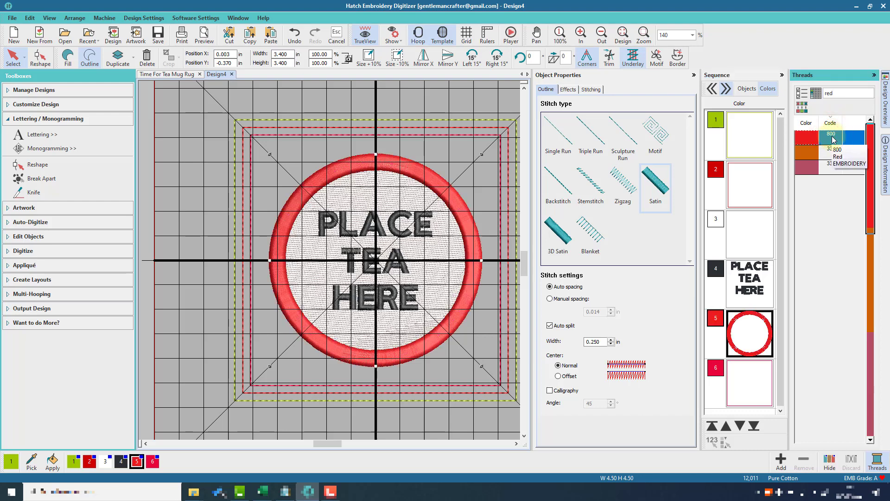
pyautogui.click(761, 189)
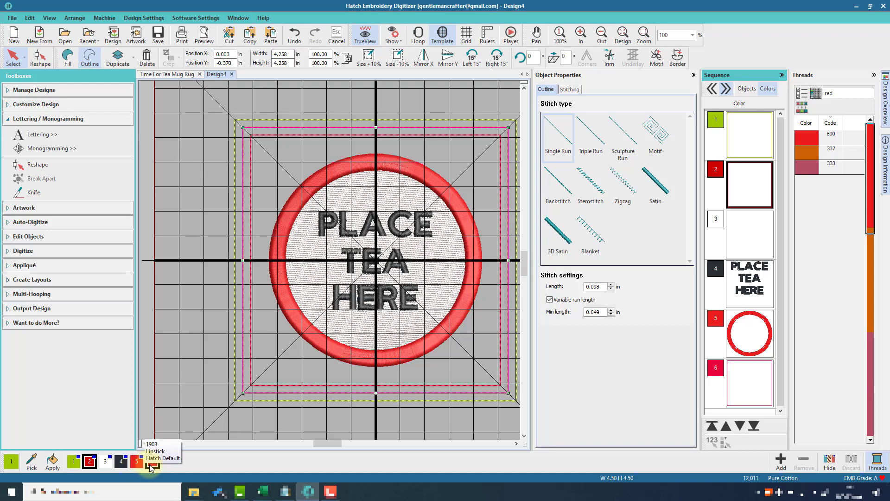
pyautogui.click(824, 228)
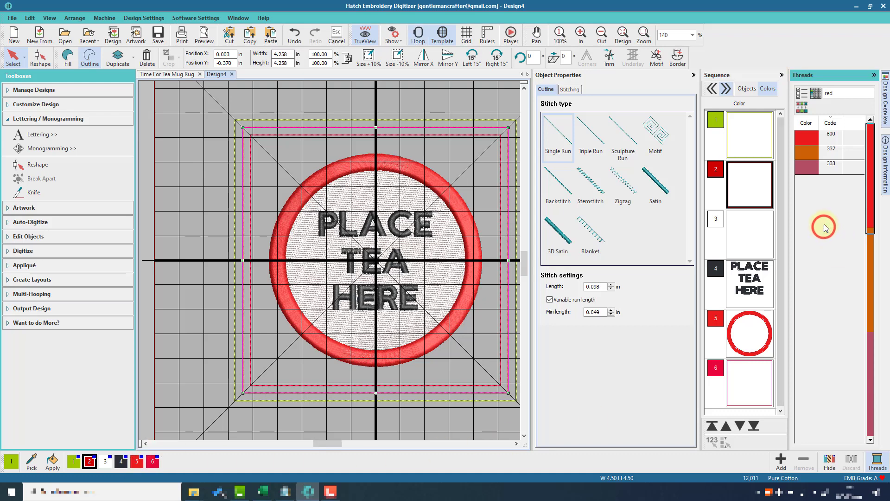
pyautogui.click(782, 76)
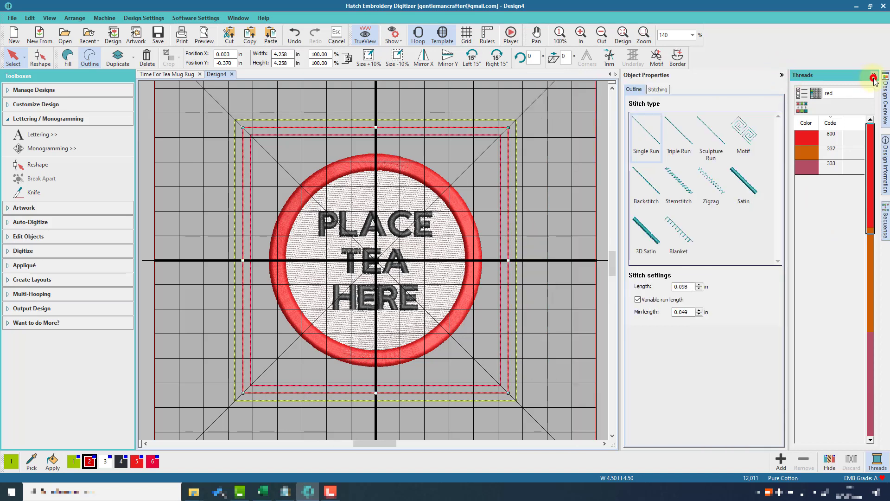
# Step: Collapse the Threads and Object Properties dockers, then show Design Information with Design Overview collapsed
pyautogui.click(874, 77)
pyautogui.click(875, 75)
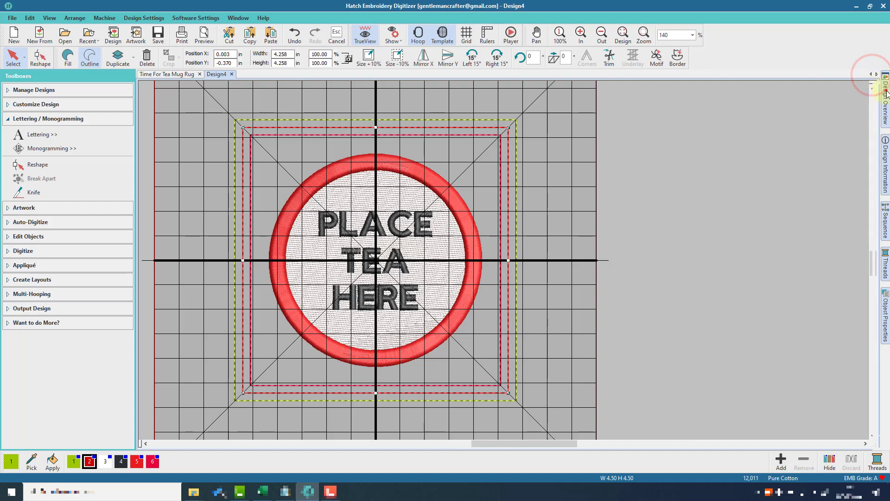
pyautogui.click(887, 93)
pyautogui.click(887, 93)
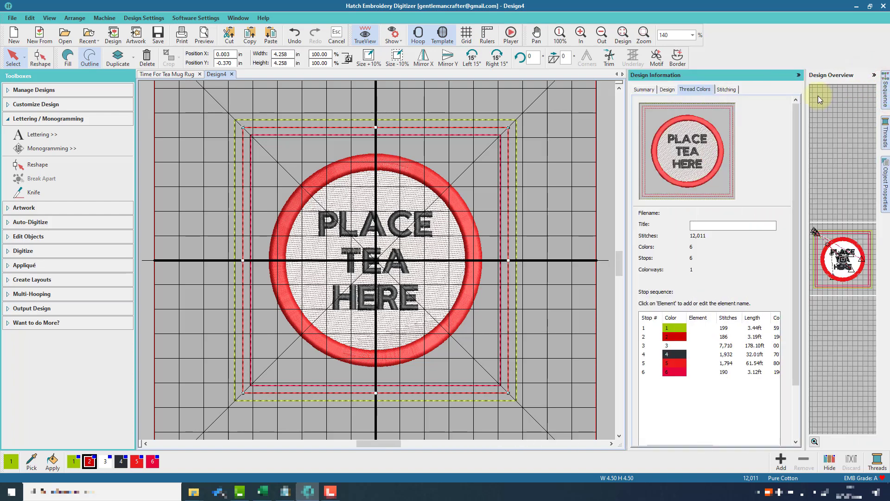
pyautogui.click(874, 75)
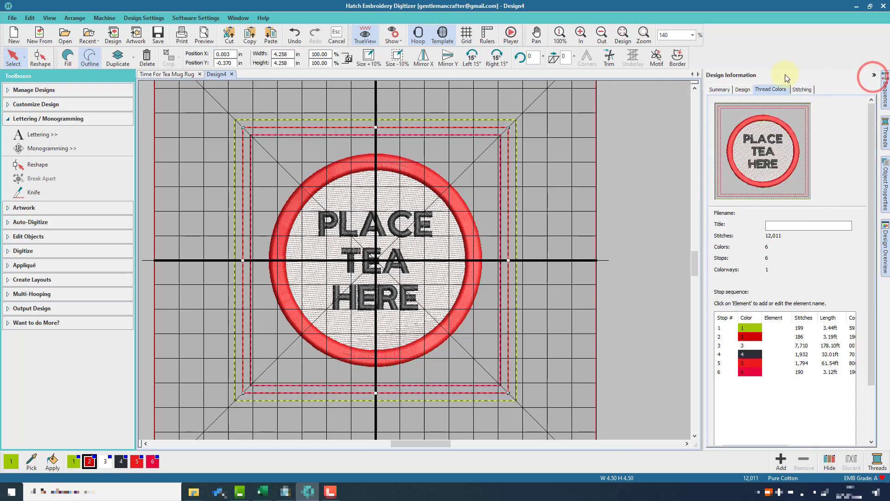
# Step: In the Summary metadata, enter the title 'Place Tea Here Mug Rug' and the author's name
pyautogui.click(729, 89)
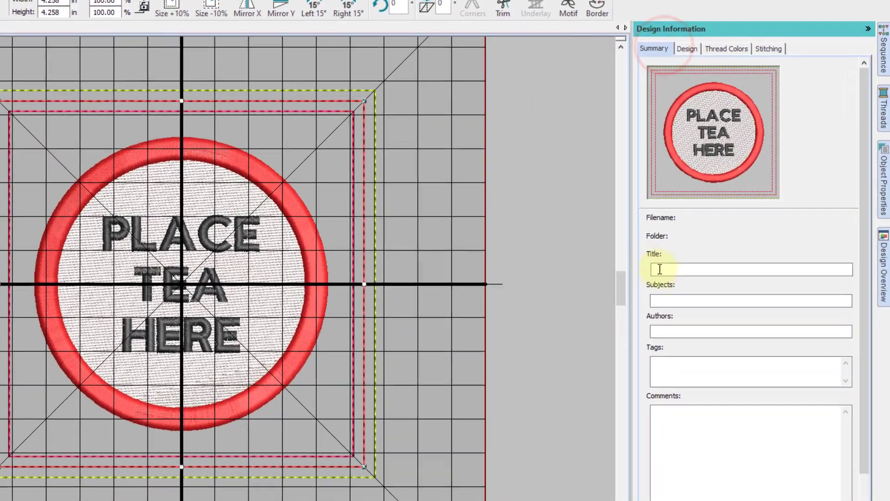
pyautogui.click(740, 252)
pyautogui.write('T')
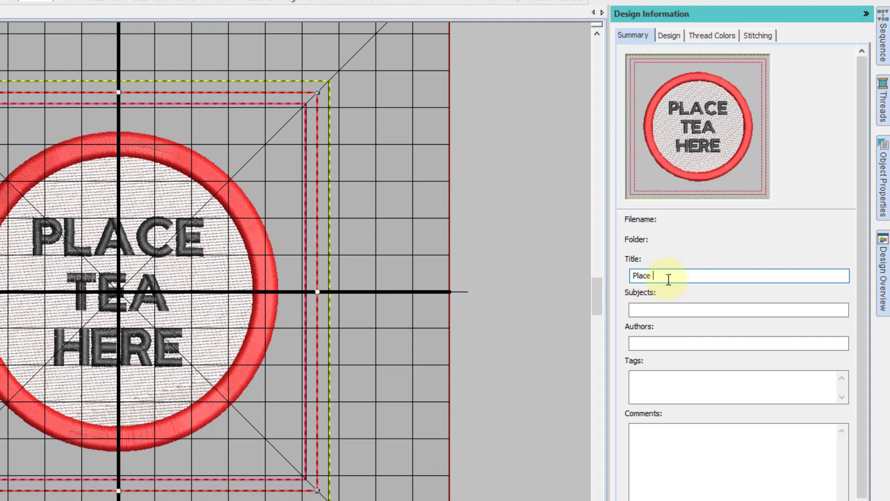
pyautogui.write('lace Tea Here Mug Rug')
pyautogui.press('Tab')
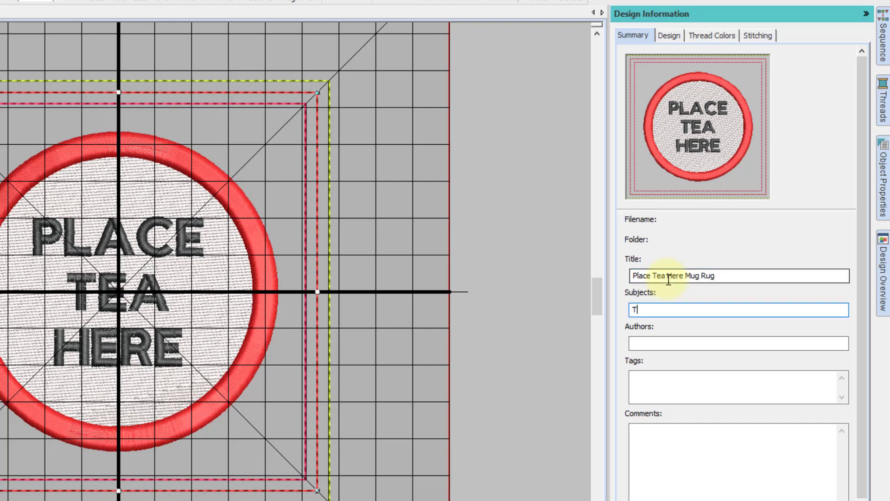
pyautogui.press('Tab')
pyautogui.write('John Bloodworth')
# Step: Add the tags Tea, Drink and Biscuits, then view the Design size and stitch statistics
pyautogui.press('Tab')
pyautogui.write('Te')
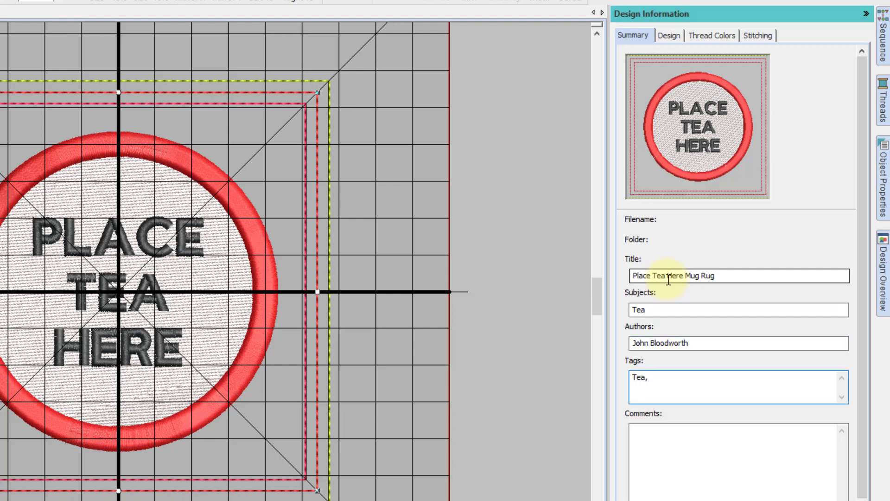
pyautogui.write('a,Drink,')
pyautogui.press('Tab')
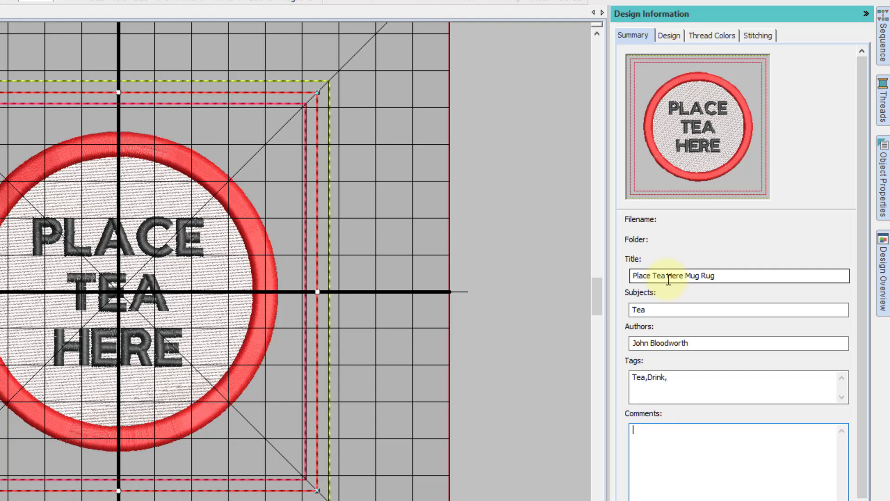
pyautogui.hotkey('shift', 'Tab')
pyautogui.press('End')
pyautogui.write('Biscuit')
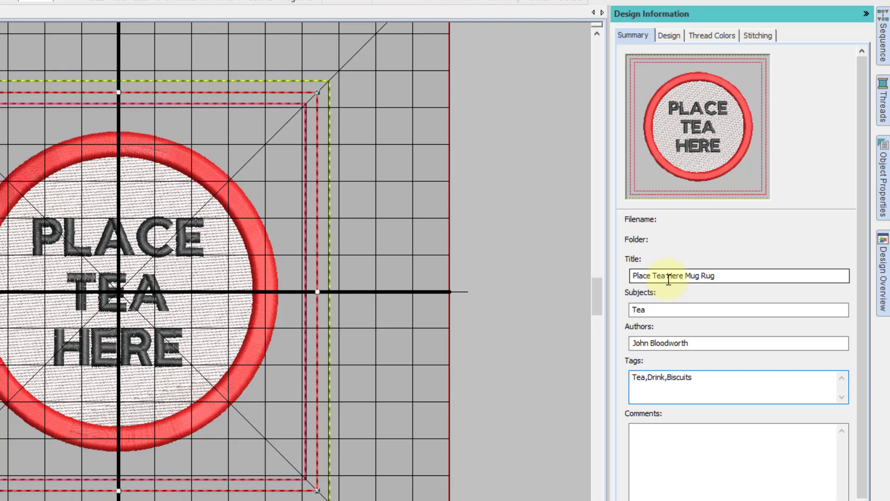
pyautogui.click(665, 33)
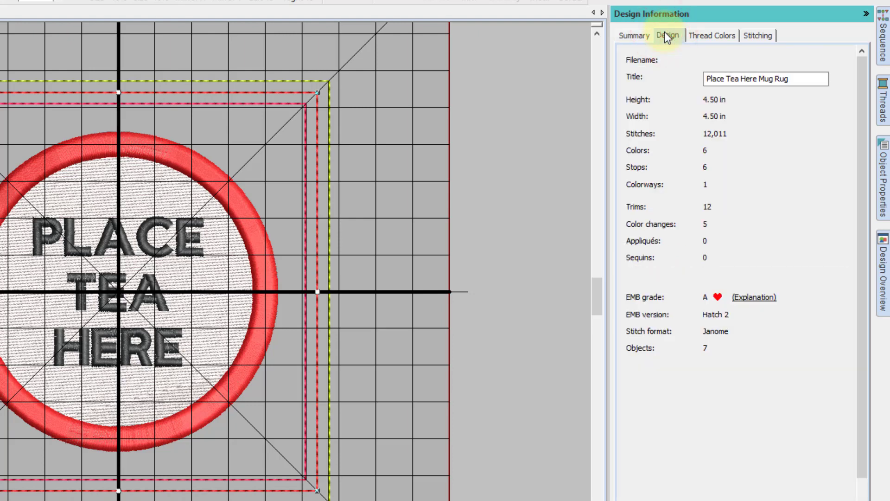
# Step: On the widened Thread Colors tab, name the first two stops Placement and Tack Down
pyautogui.click(704, 35)
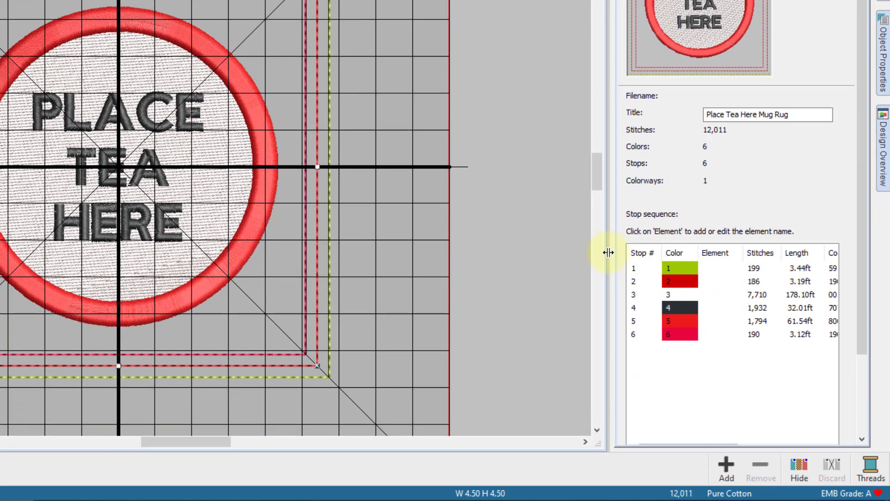
pyautogui.moveTo(608, 352); pyautogui.dragTo(595, 352)
pyautogui.moveTo(595, 253); pyautogui.dragTo(541, 255)
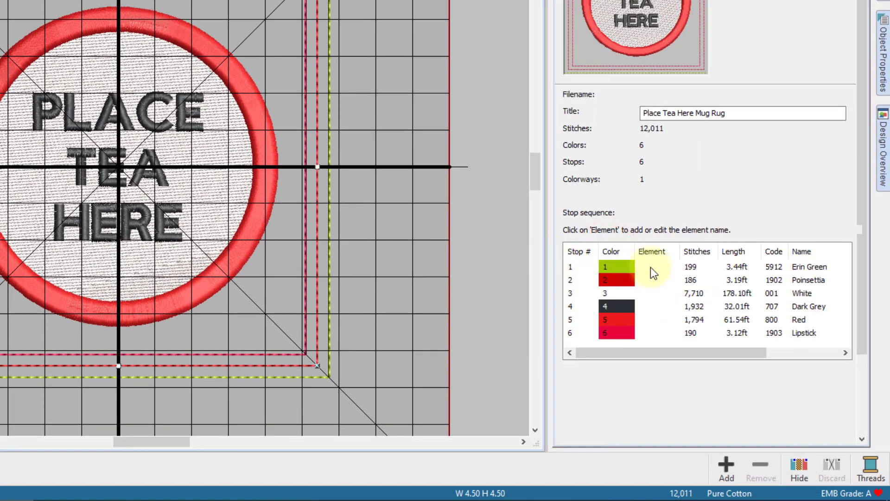
pyautogui.click(650, 267)
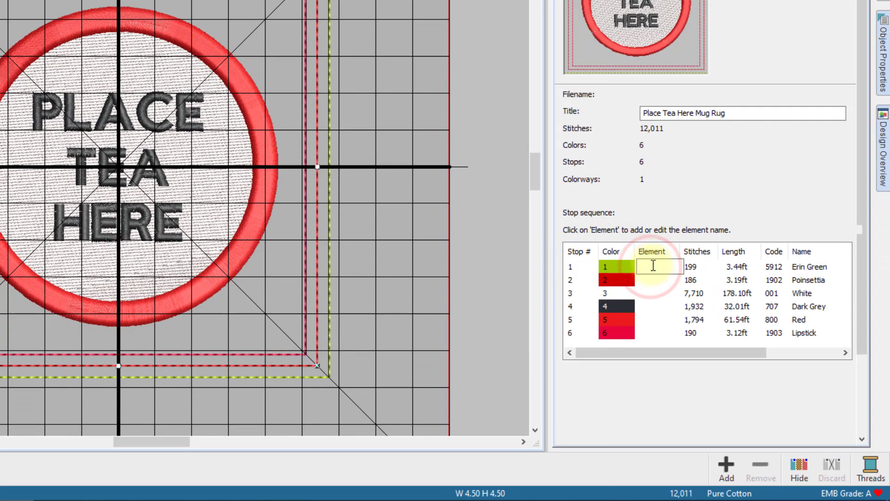
pyautogui.write('Placement')
pyautogui.press('Return')
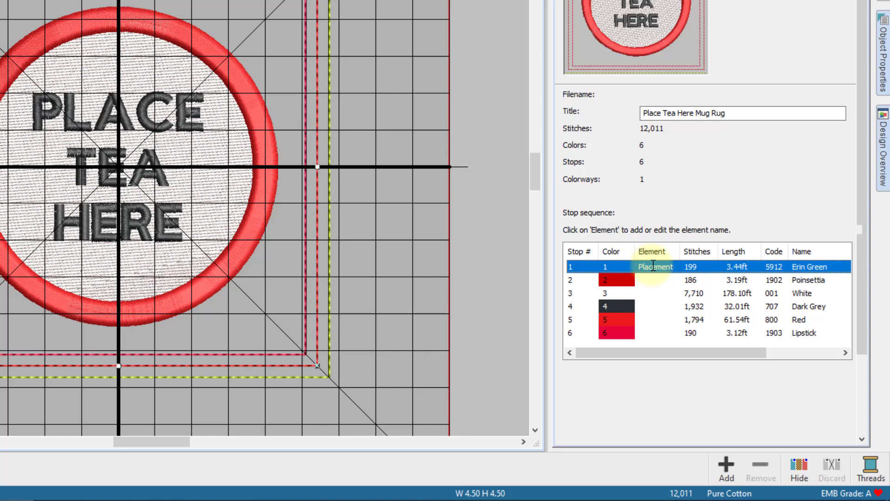
pyautogui.click(654, 281)
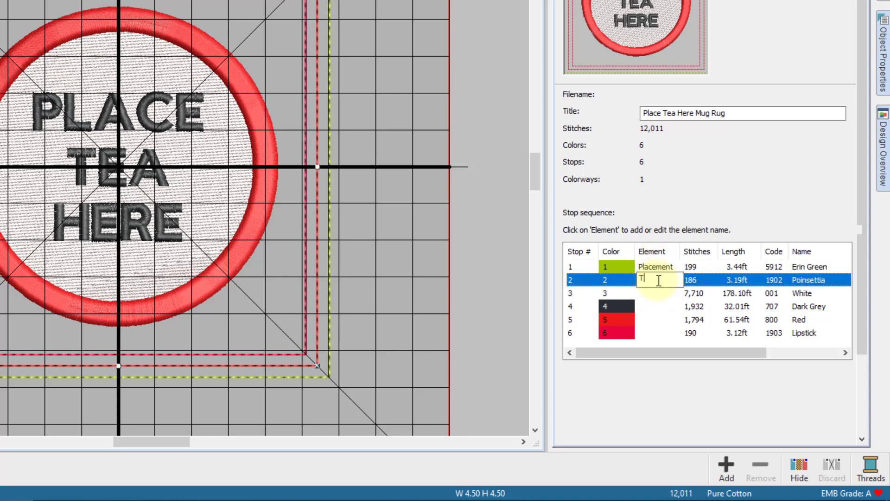
pyautogui.write('Tack Down')
pyautogui.press('Return')
# Step: Name the remaining stops Background, Text, Border and Top Layer
pyautogui.click(661, 293)
pyautogui.write('Backgro...')
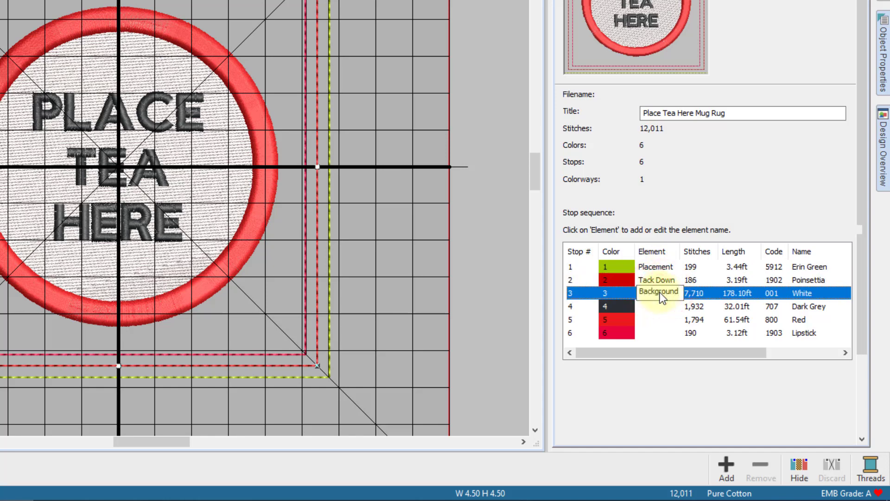
pyautogui.click(658, 307)
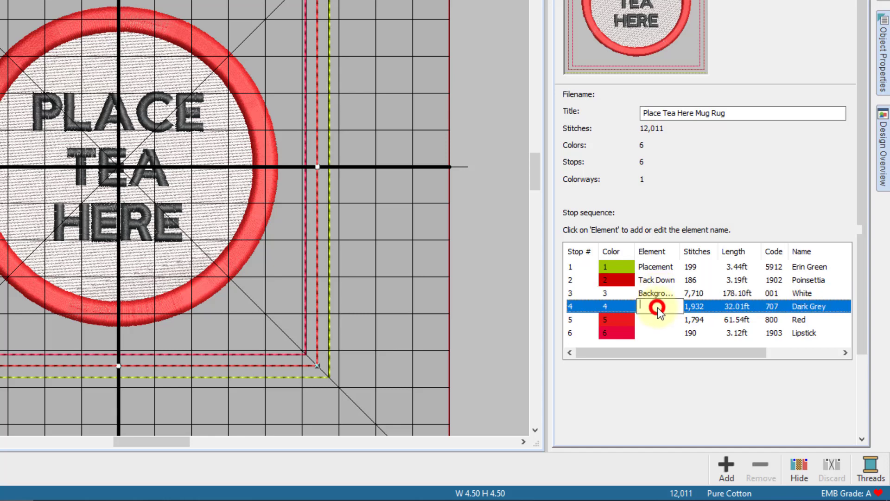
pyautogui.write('Text')
pyautogui.click(654, 321)
pyautogui.write('Border')
pyautogui.press('Return')
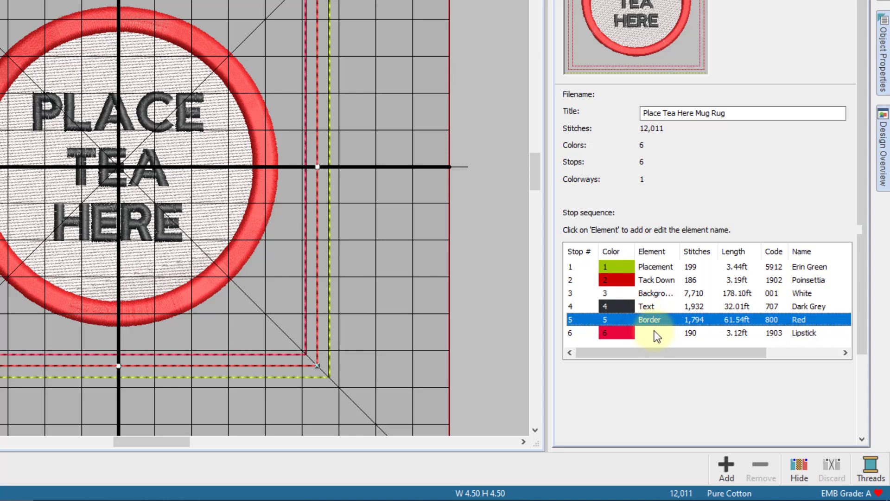
pyautogui.click(655, 334)
pyautogui.write('St')
pyautogui.press('BackSpace')
pyautogui.press('BackSpace')
pyautogui.press('BackSpace')
pyautogui.press('BackSpace')
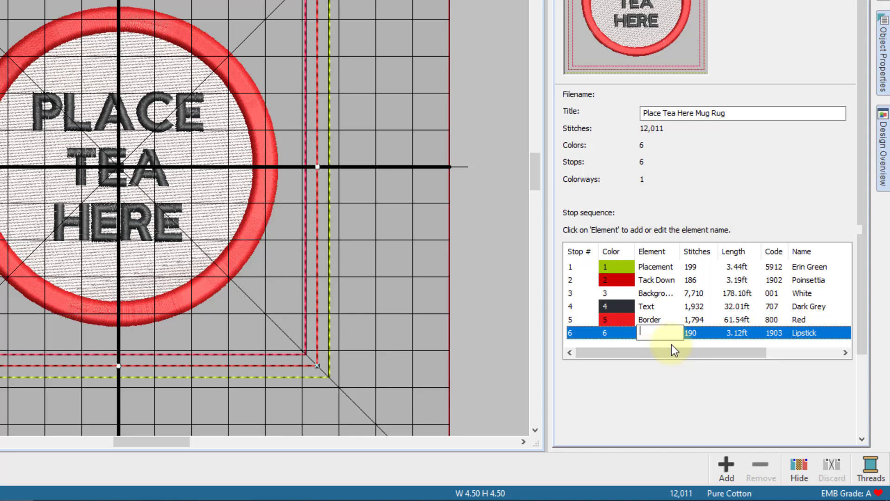
pyautogui.write('Top Layer')
pyautogui.press('Return')
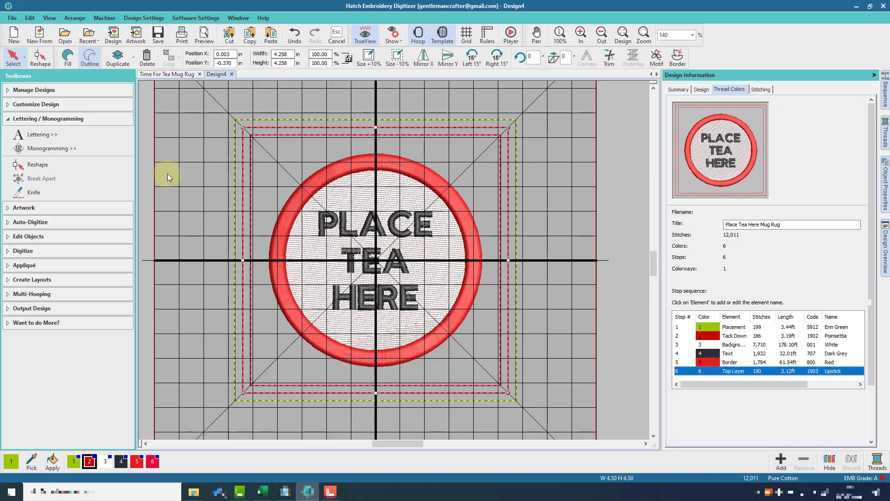
pyautogui.click(11, 18)
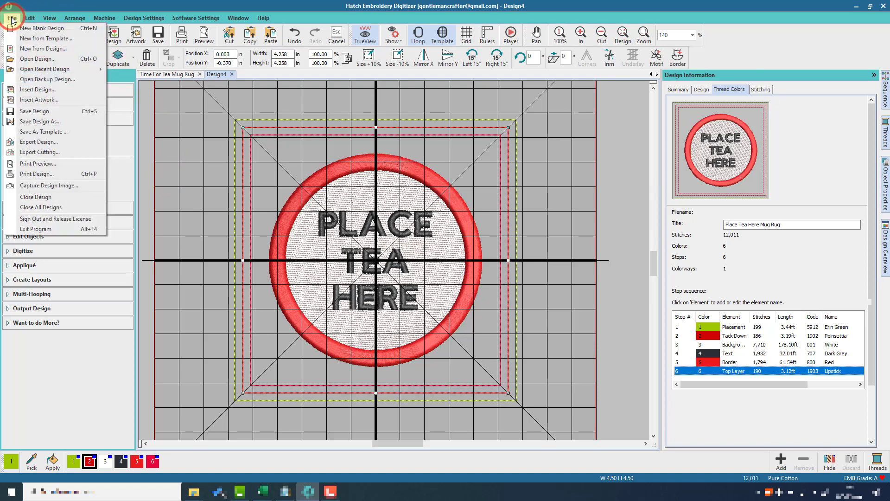
pyautogui.click(35, 165)
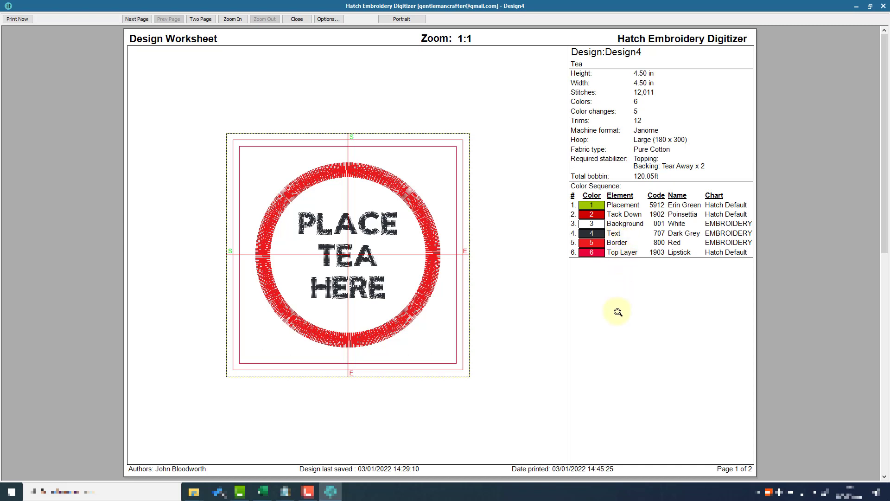
pyautogui.click(405, 21)
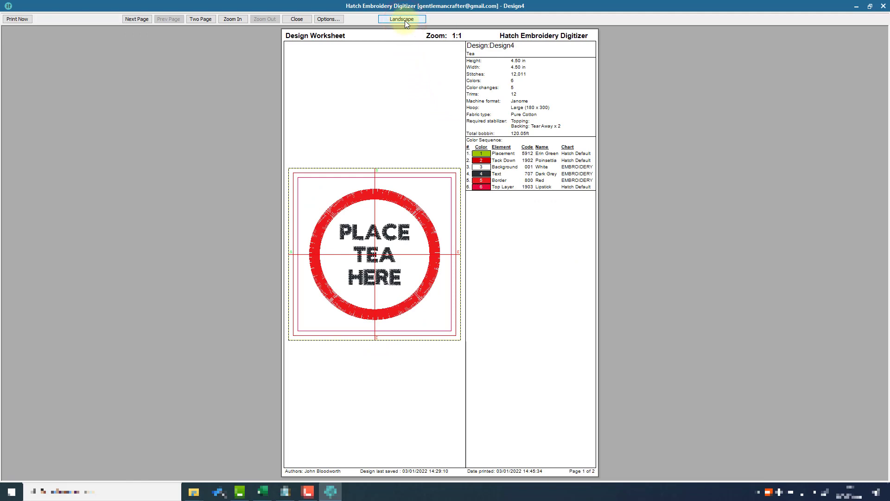
pyautogui.click(405, 20)
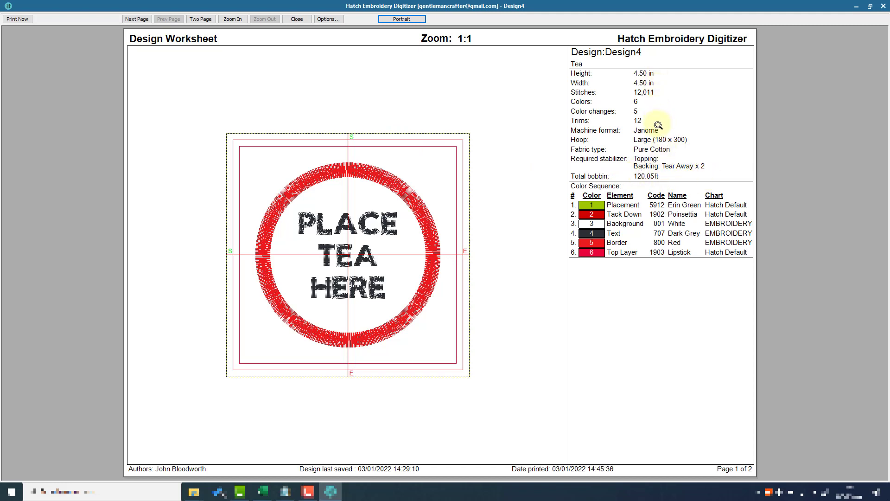
pyautogui.click(305, 18)
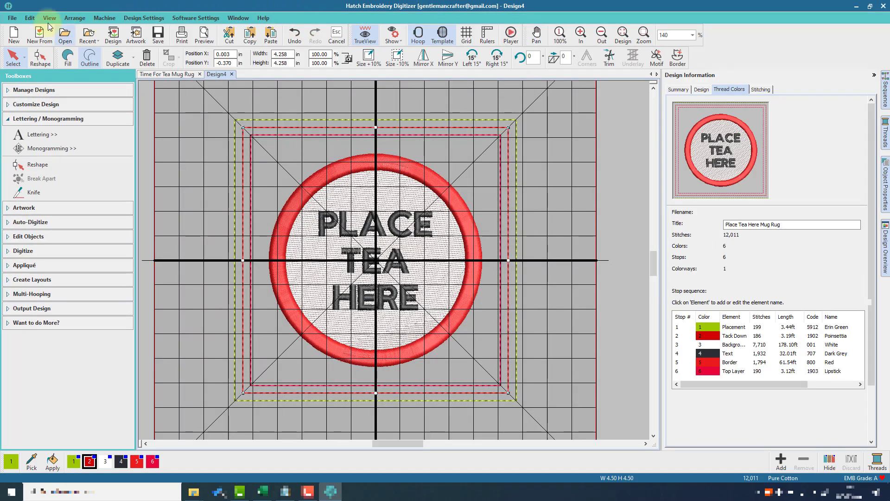
pyautogui.click(8, 19)
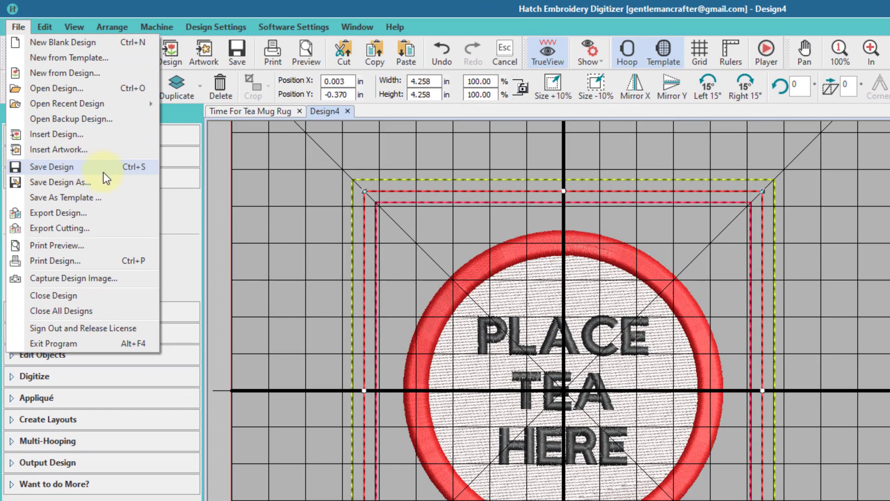
pyautogui.click(90, 213)
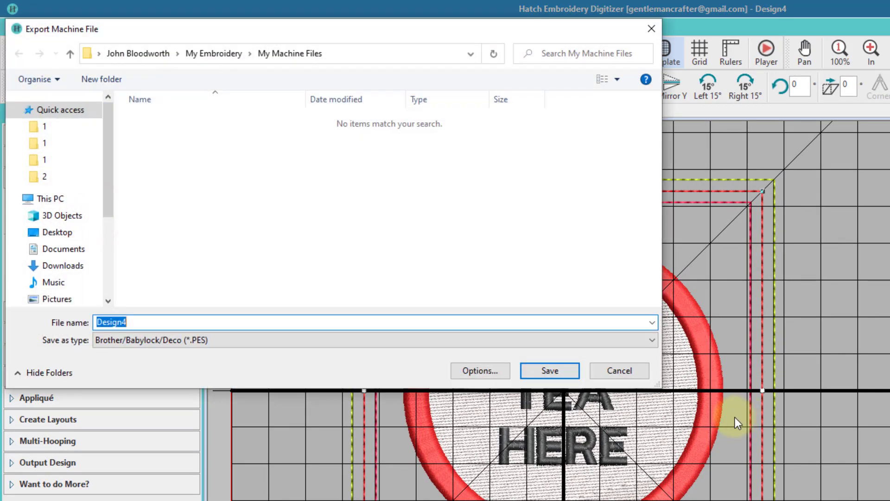
pyautogui.click(543, 345)
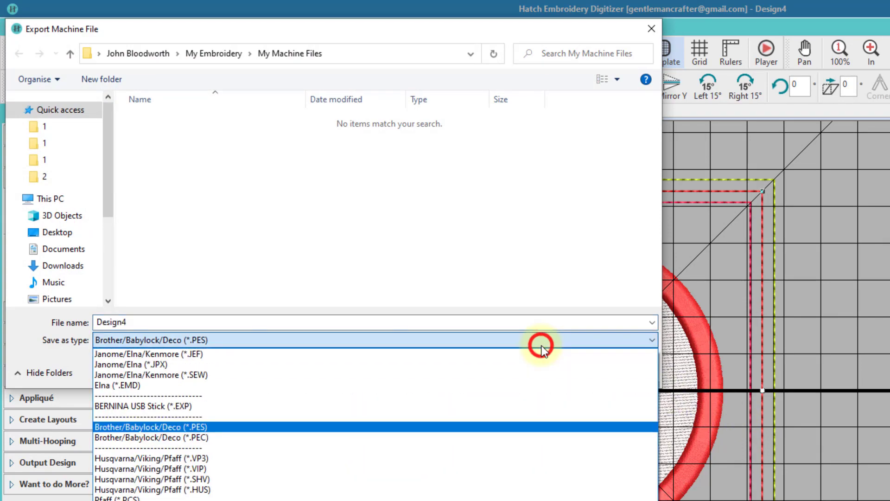
pyautogui.click(535, 346)
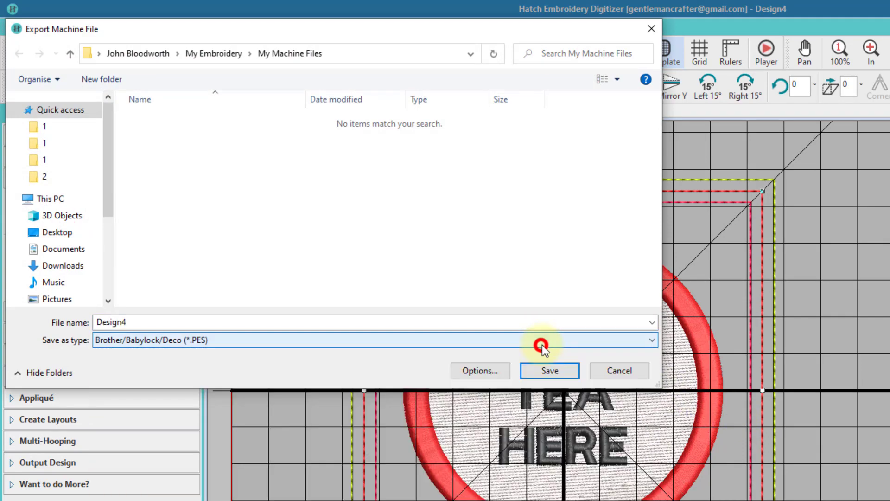
pyautogui.click(611, 370)
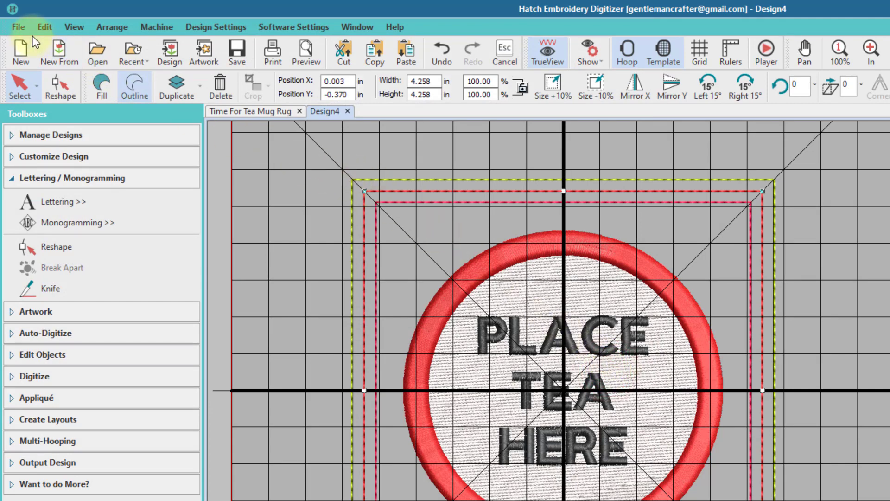
pyautogui.click(19, 27)
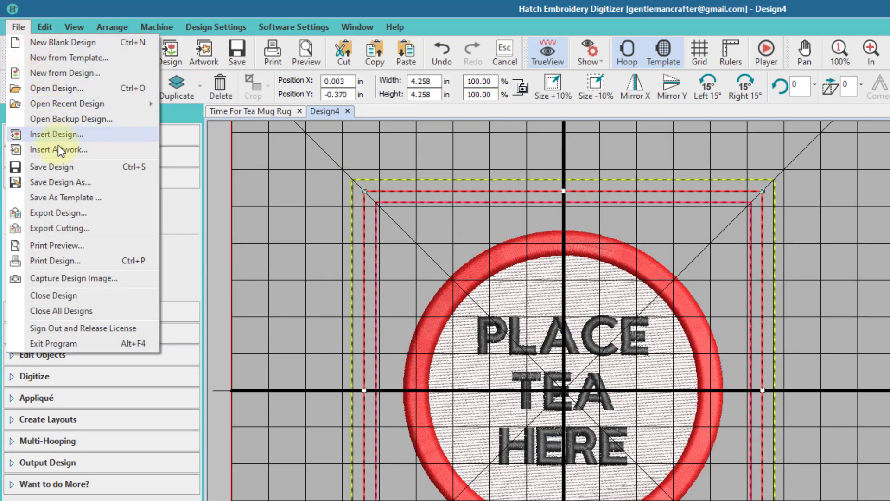
pyautogui.click(67, 278)
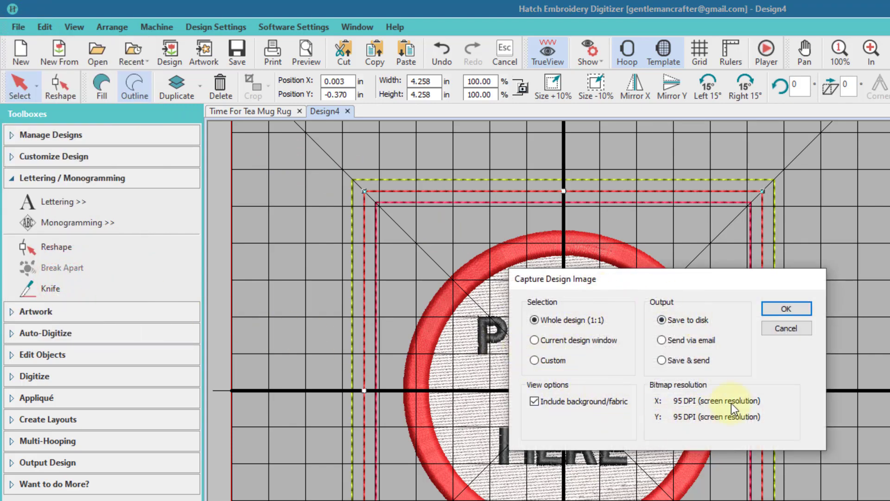
pyautogui.click(784, 327)
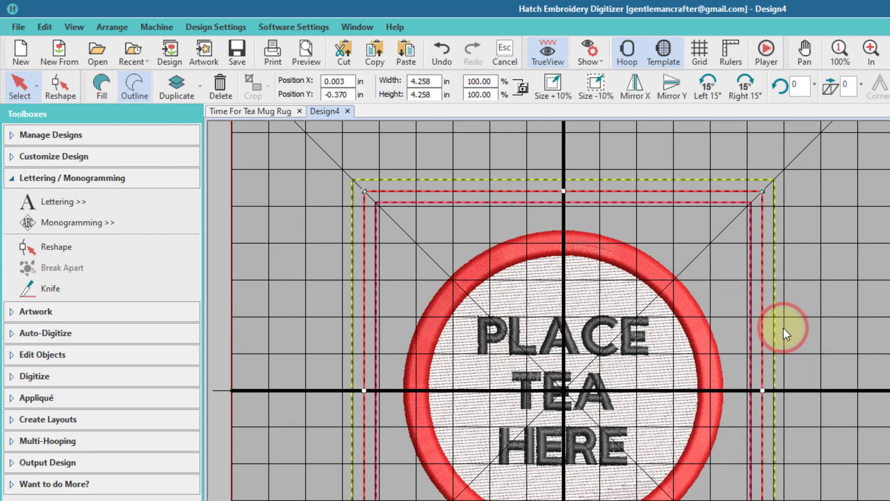